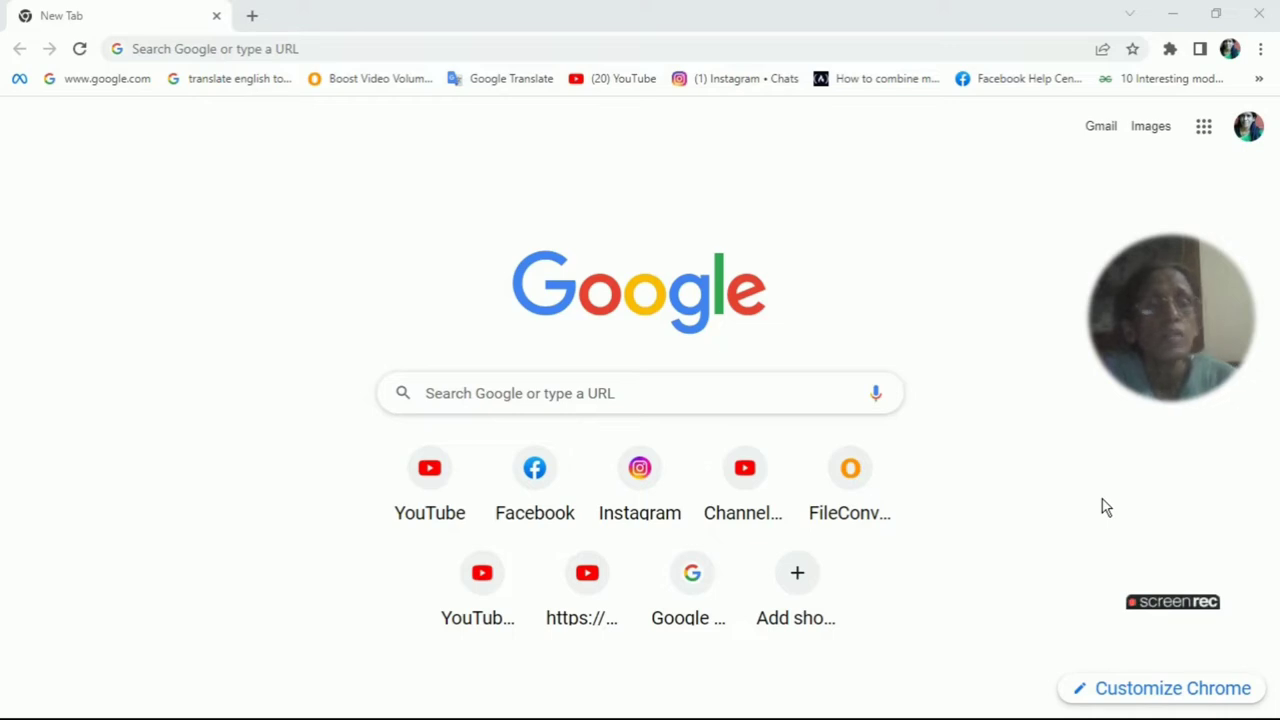
Step: Open Google Drive in the browser, visit the Drive for desktop download page and close it
click(1204, 127)
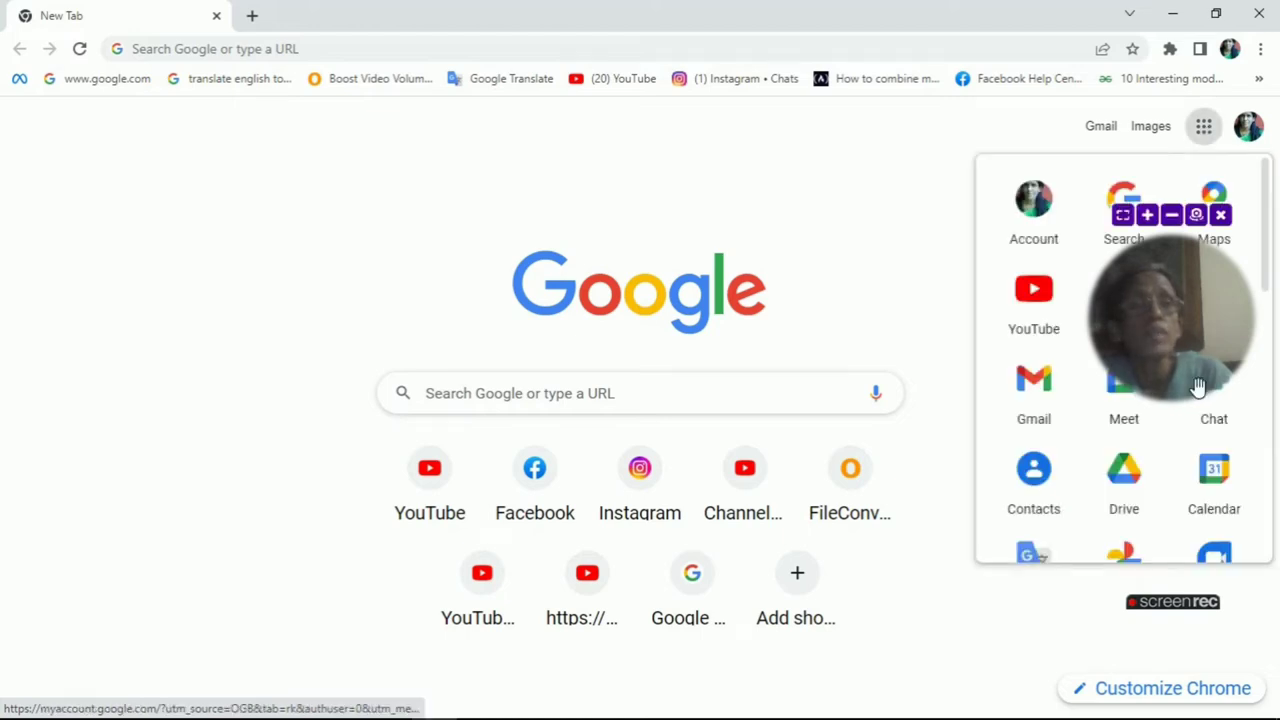
click(1127, 485)
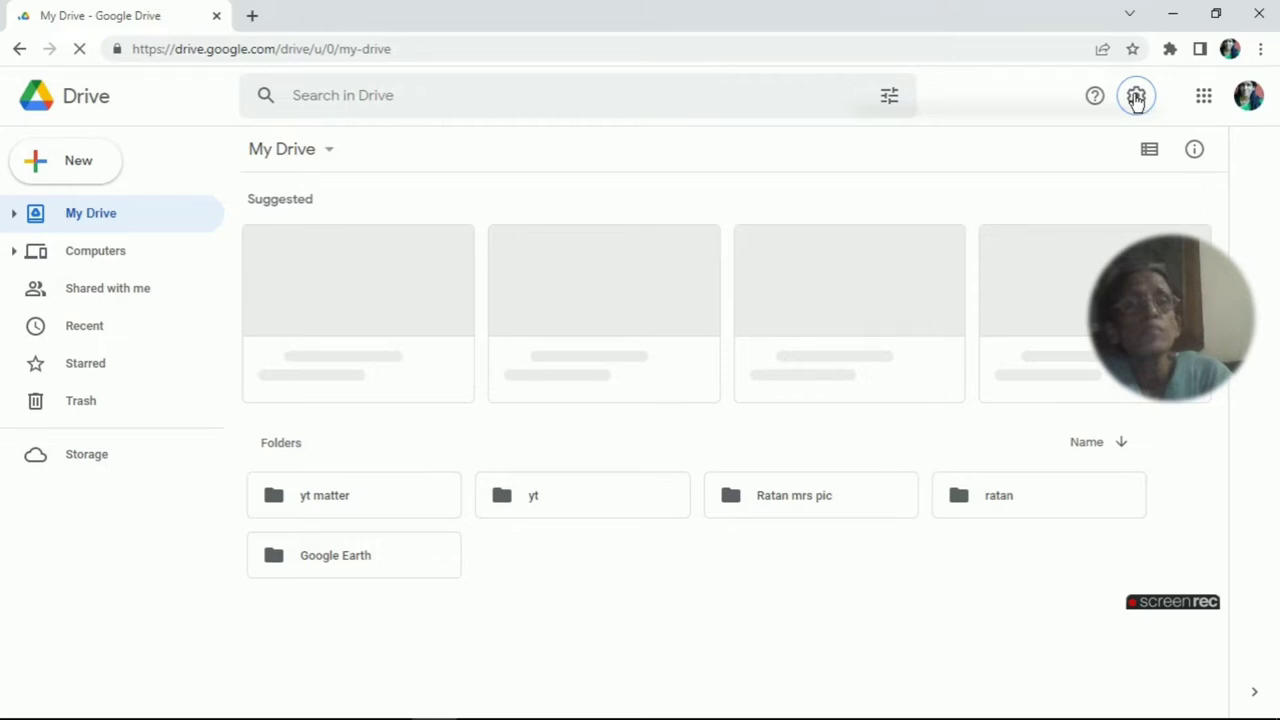
click(1137, 99)
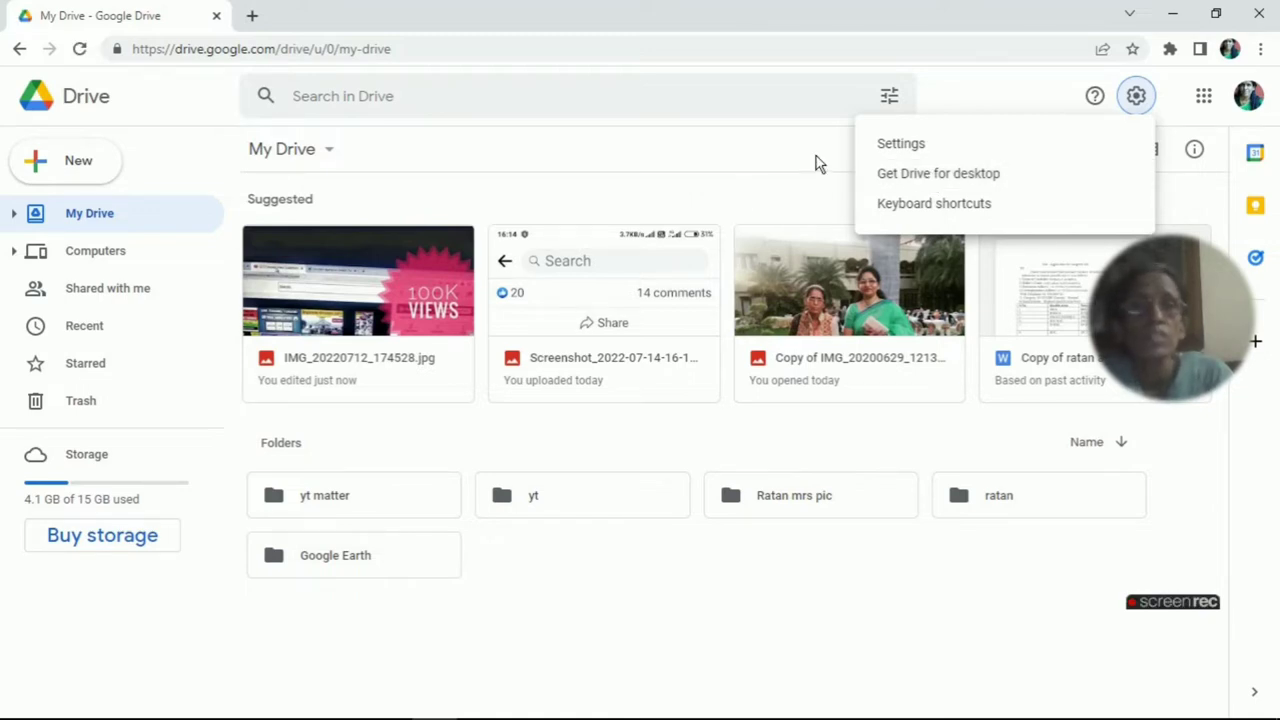
click(932, 187)
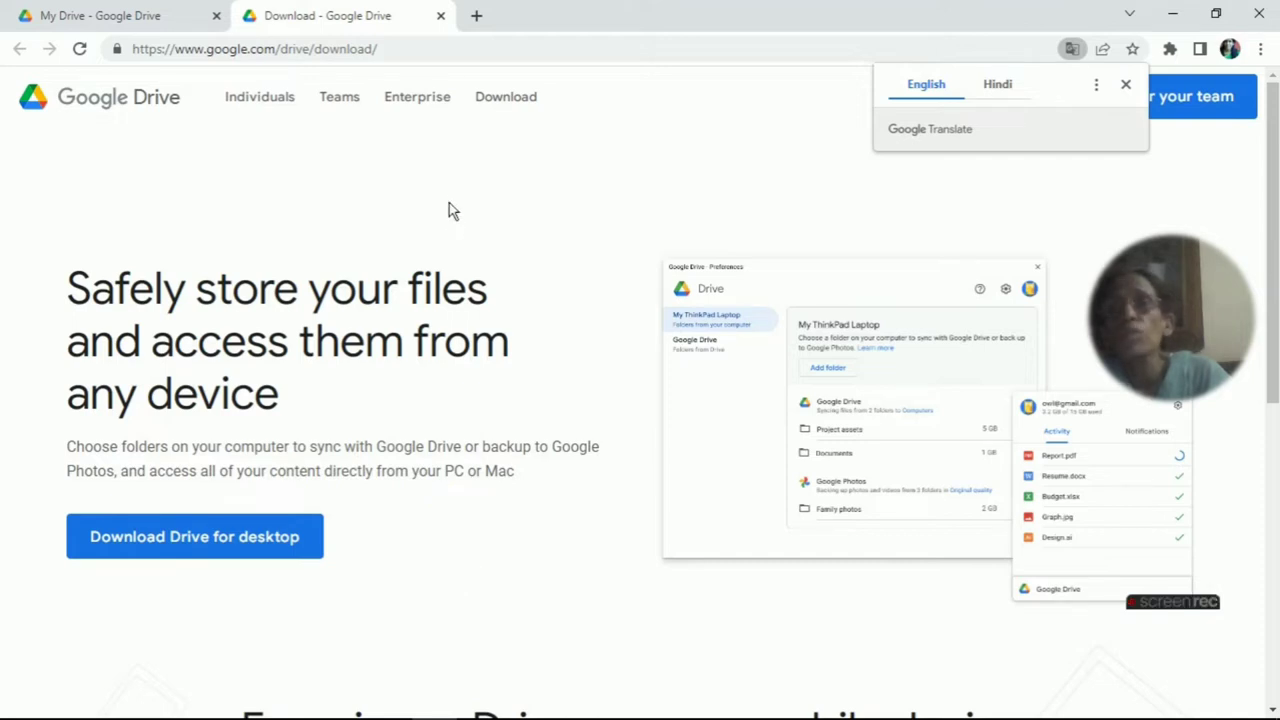
click(441, 18)
click(441, 18)
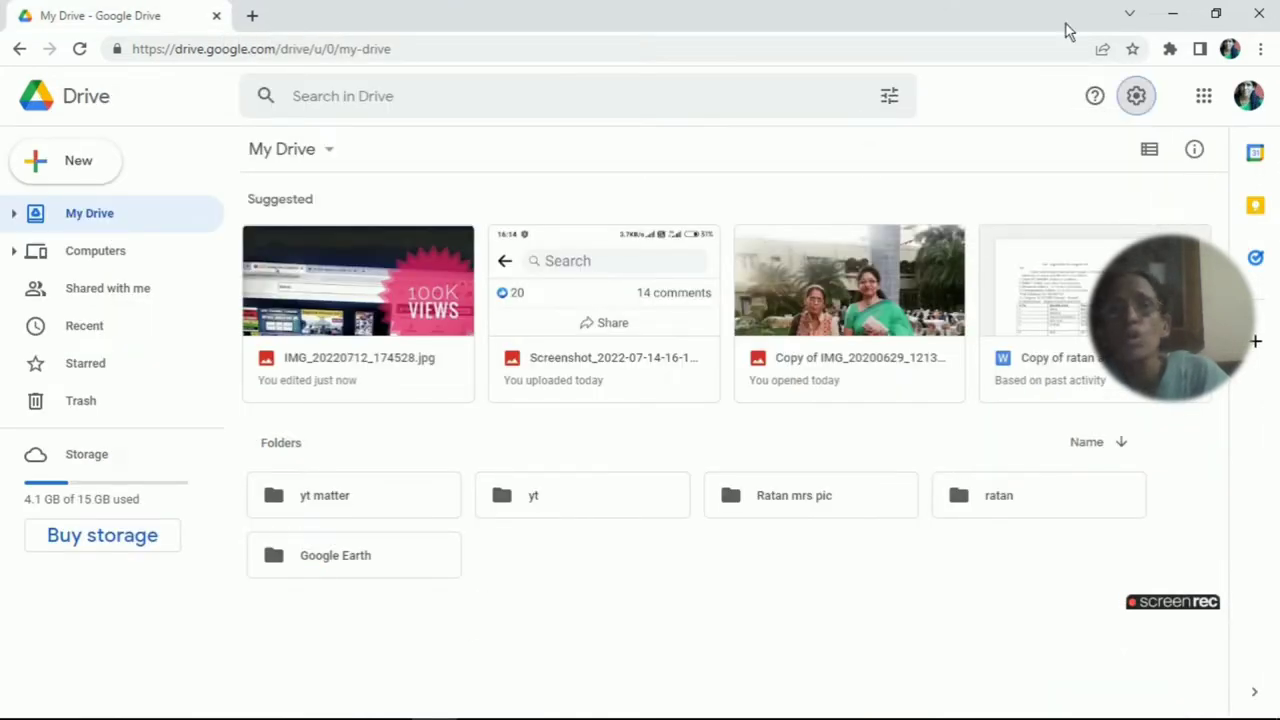
Step: Run GoogleDriveSetup.exe from the desktop and install Google Drive with an application shortcut added to the desktop
click(1173, 13)
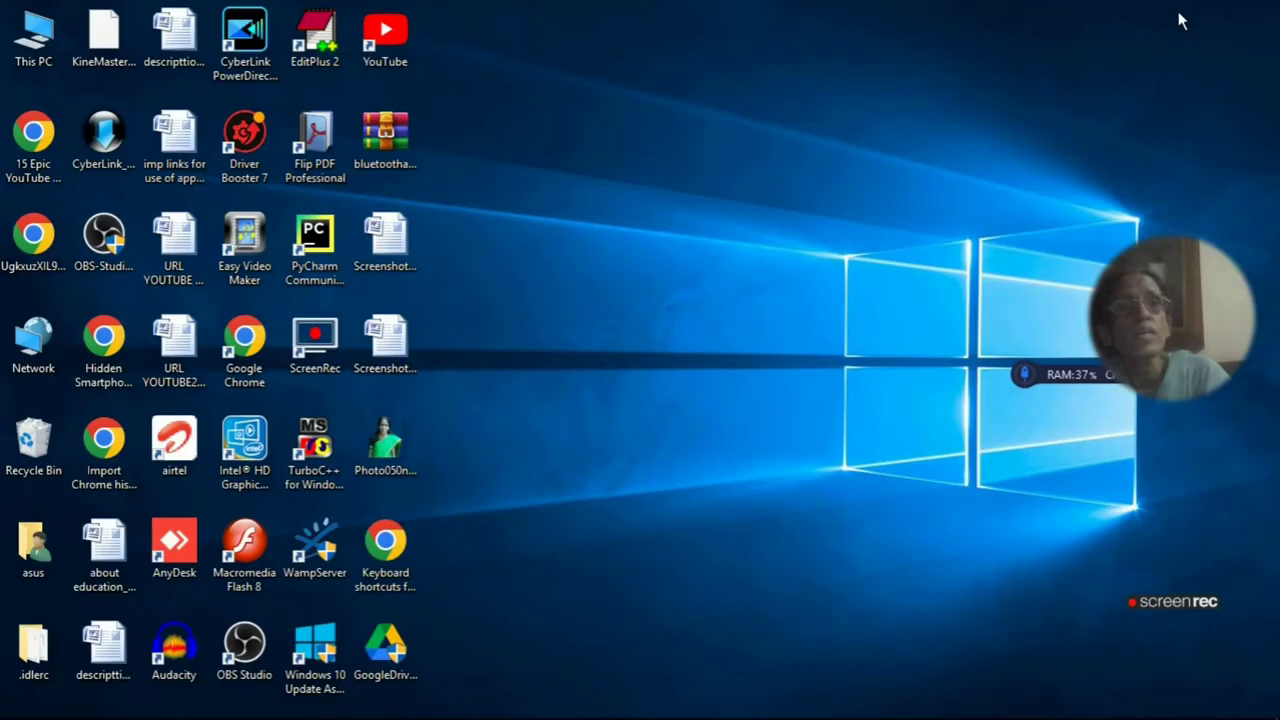
click(393, 650)
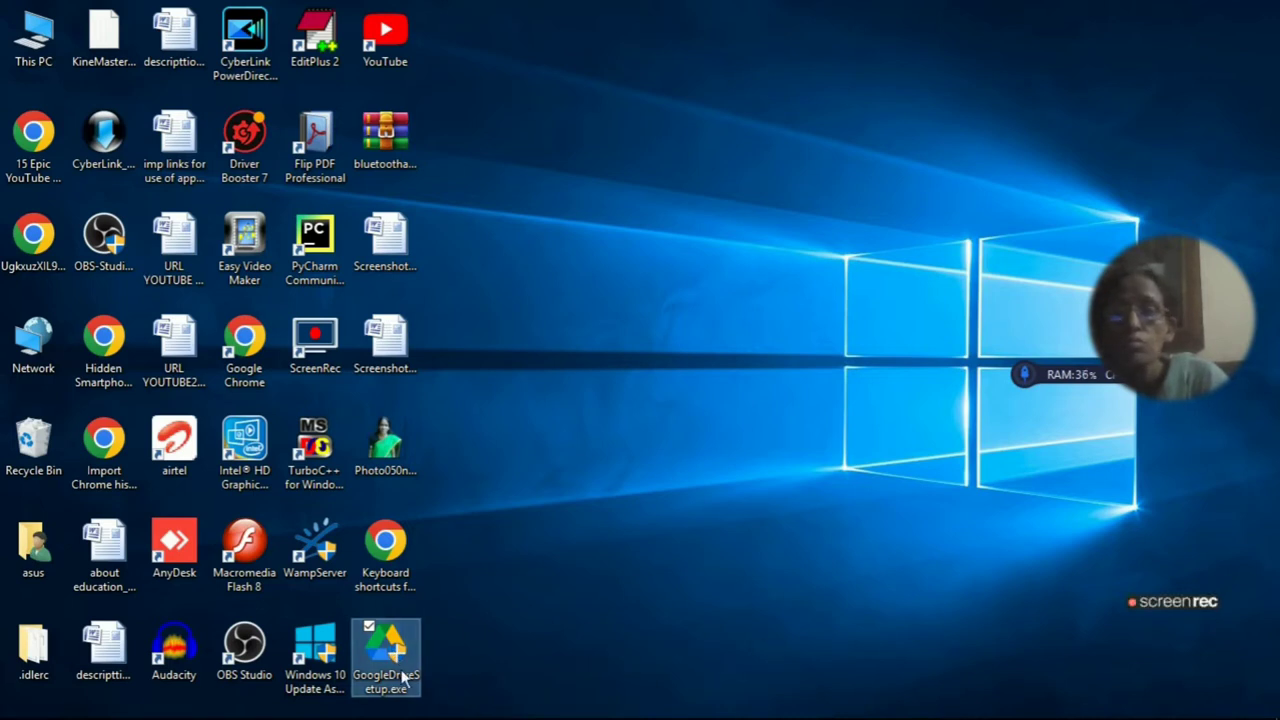
mouse_move(390, 652)
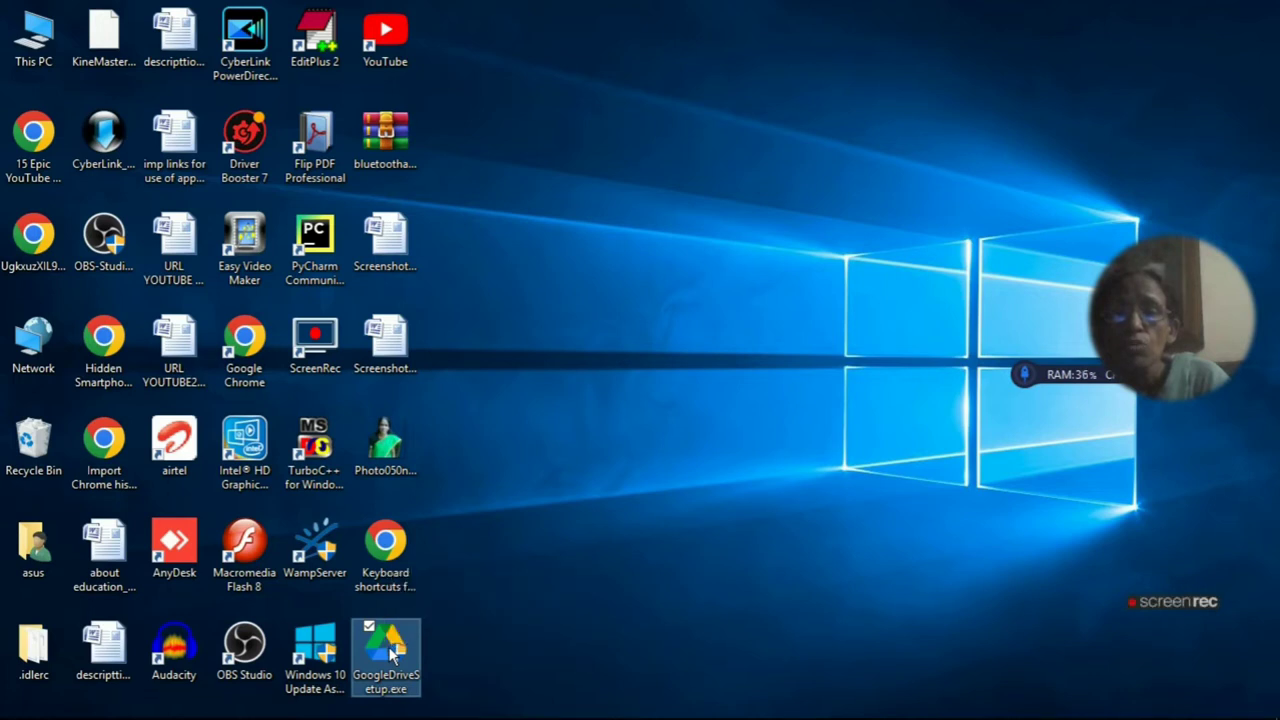
click(717, 389)
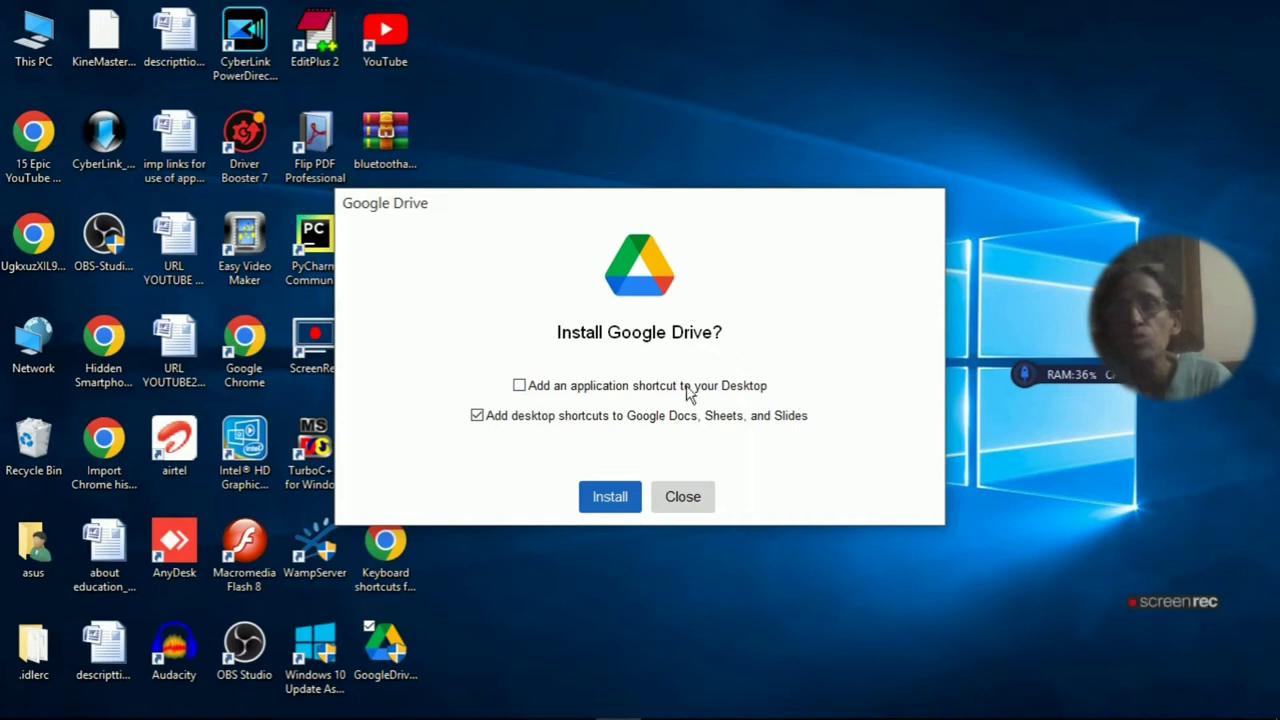
click(519, 386)
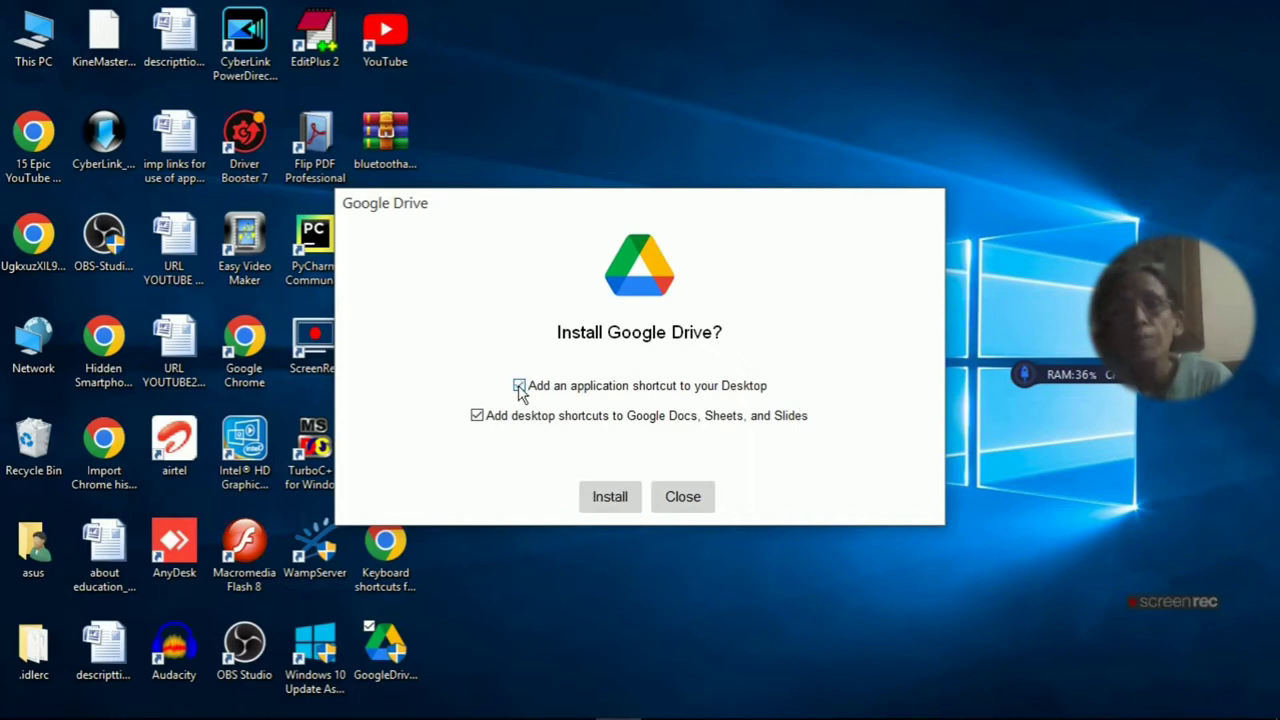
click(610, 497)
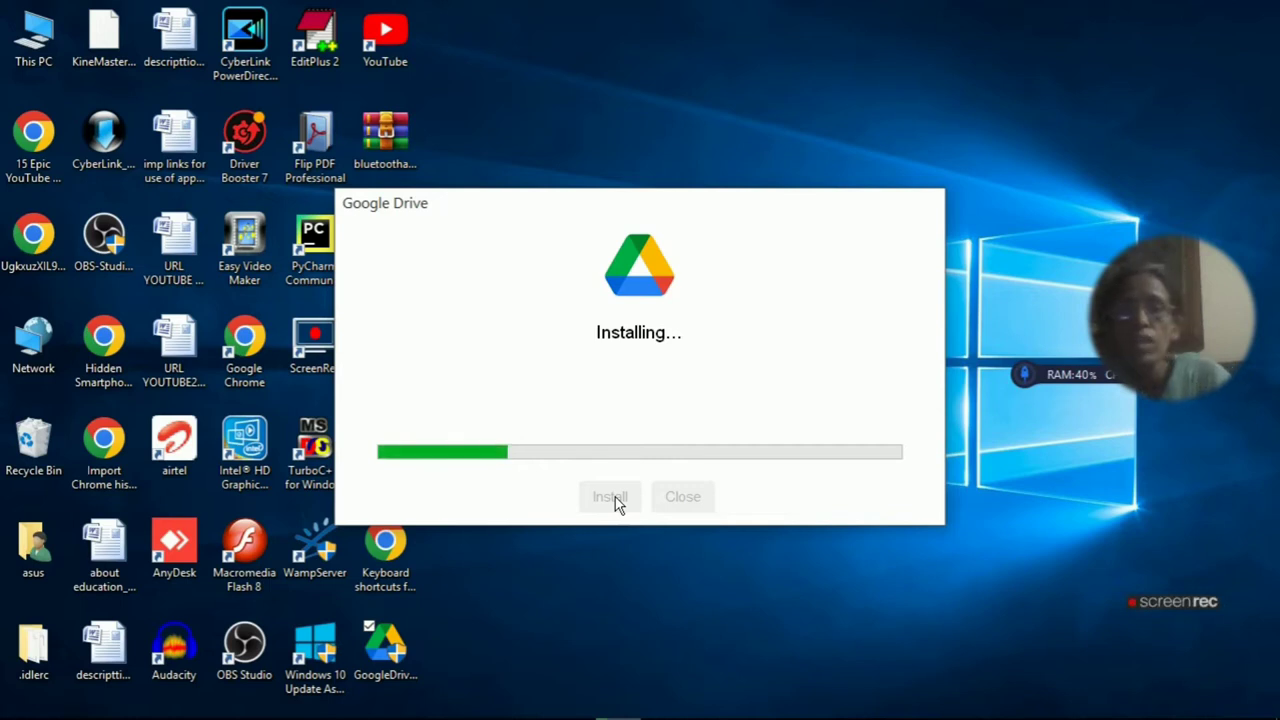
Step: Open the Drive for desktop preferences, declining the introductory tour, and review the account and streaming settings
mouse_move(624, 706)
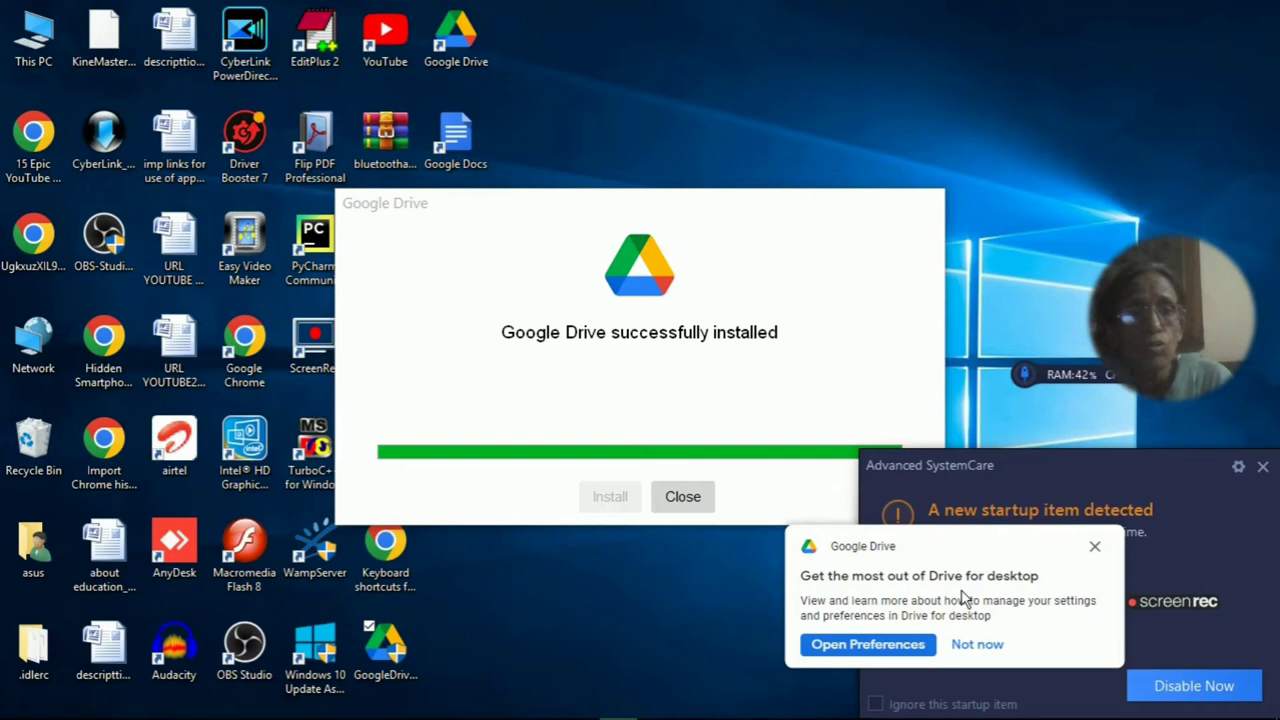
click(868, 645)
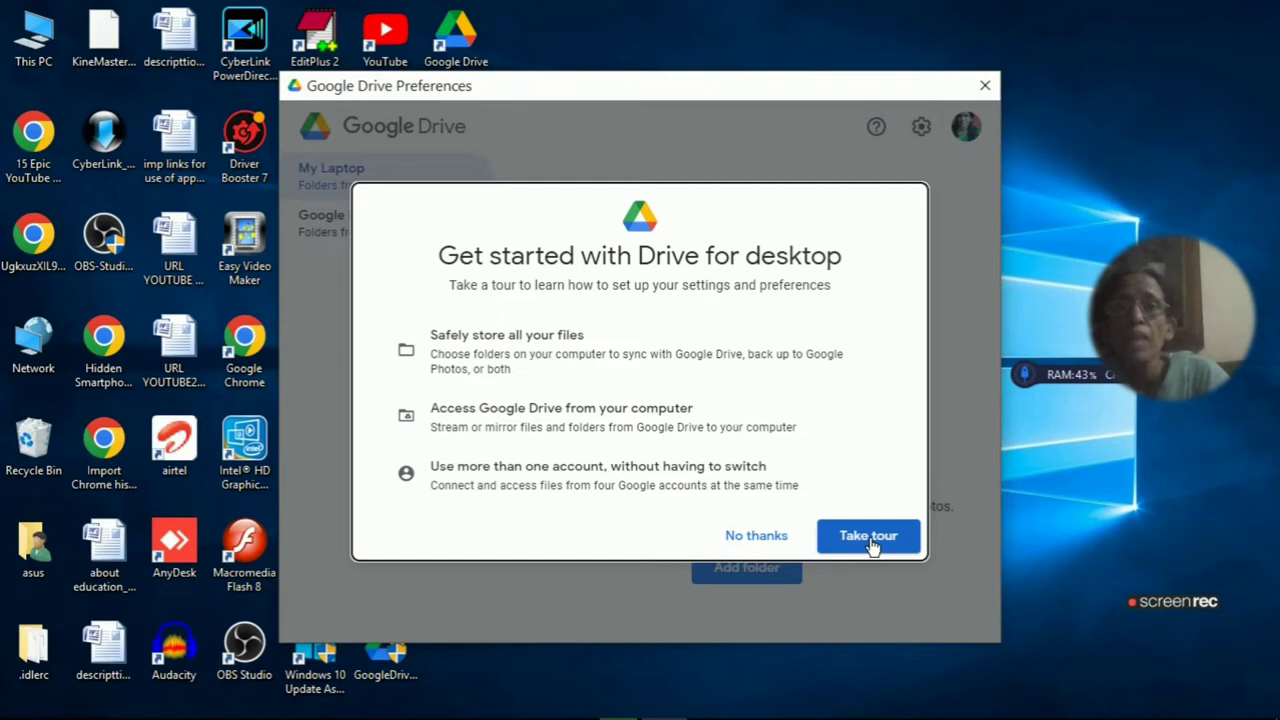
click(756, 536)
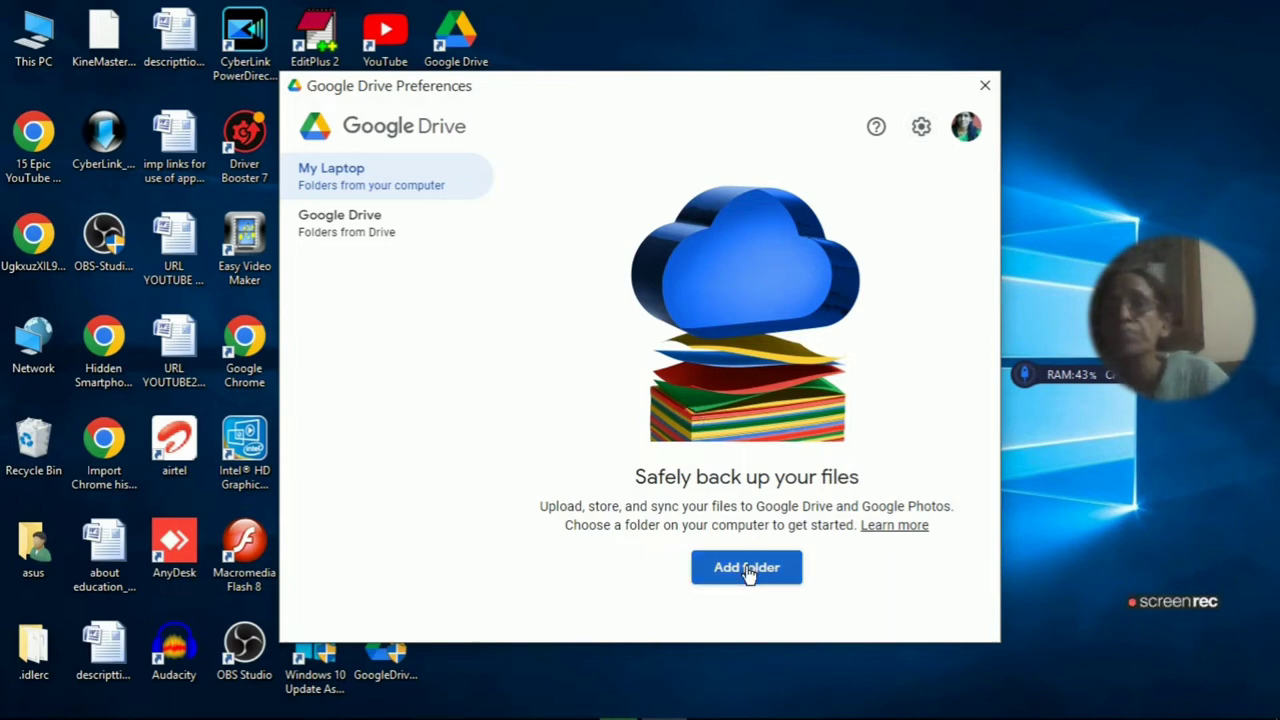
click(921, 127)
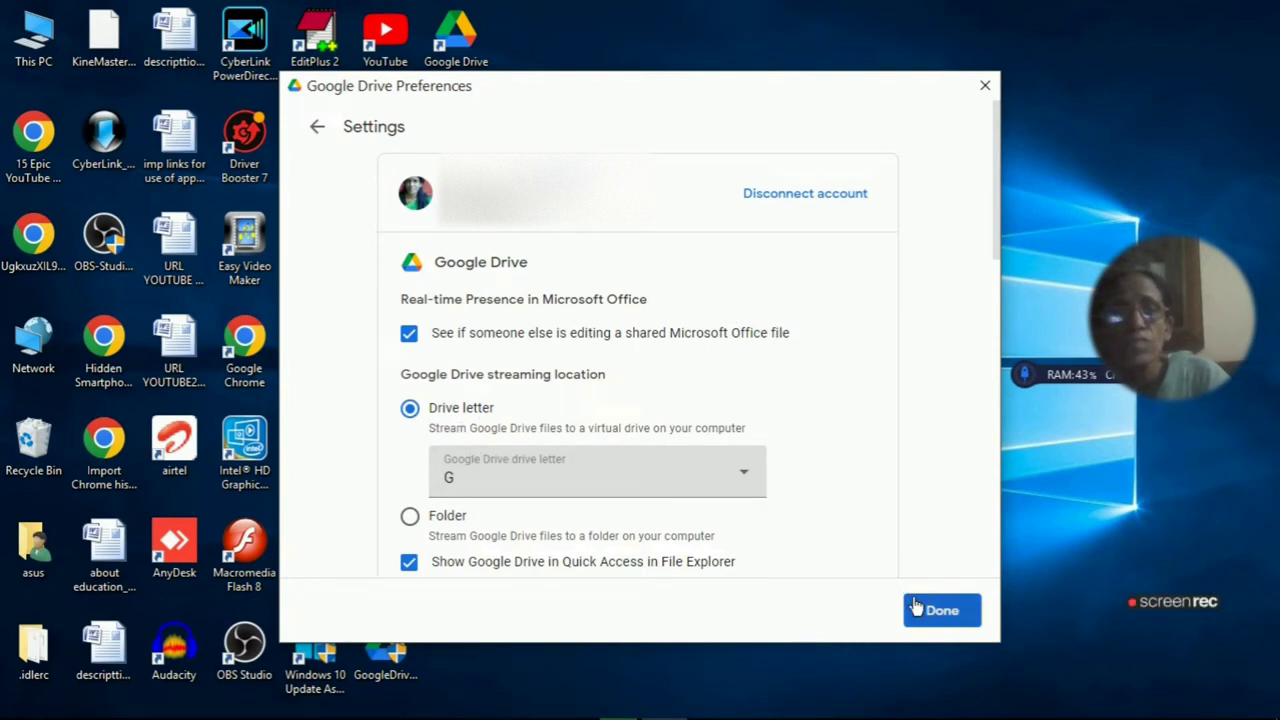
click(943, 610)
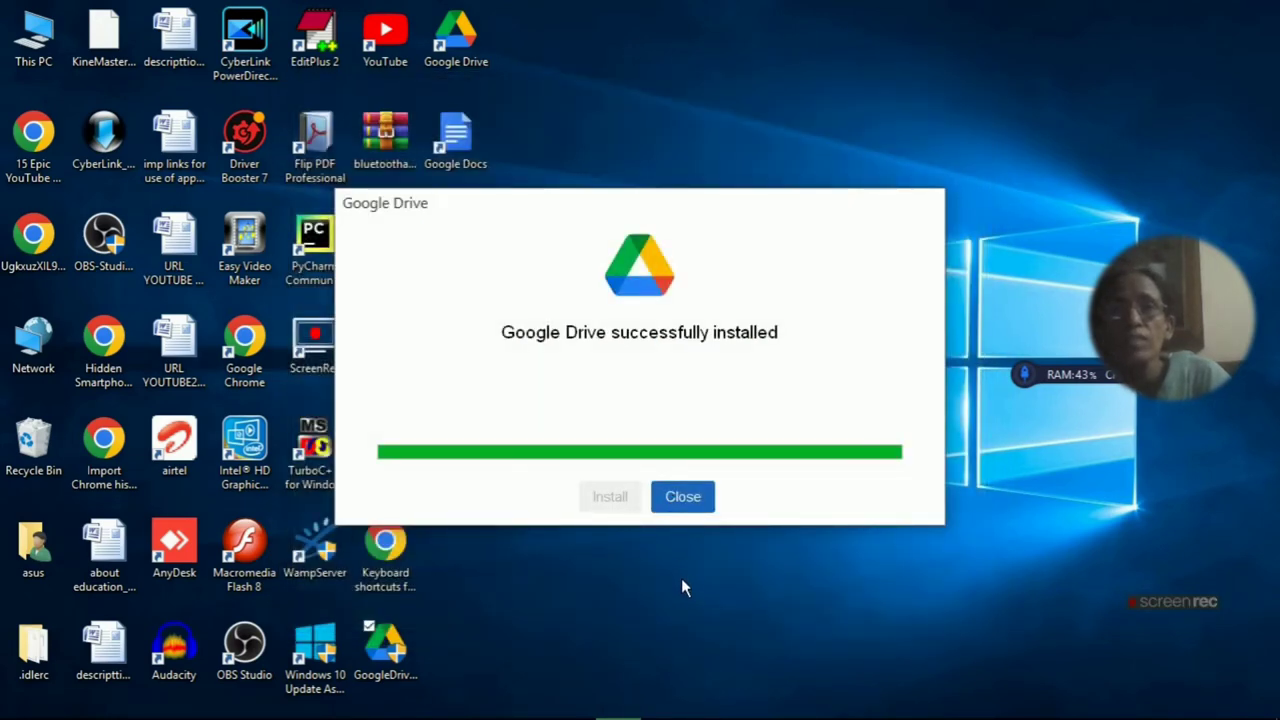
Step: Open the Google Drive Preferences window through the Drive app in the system tray
mouse_move(619, 705)
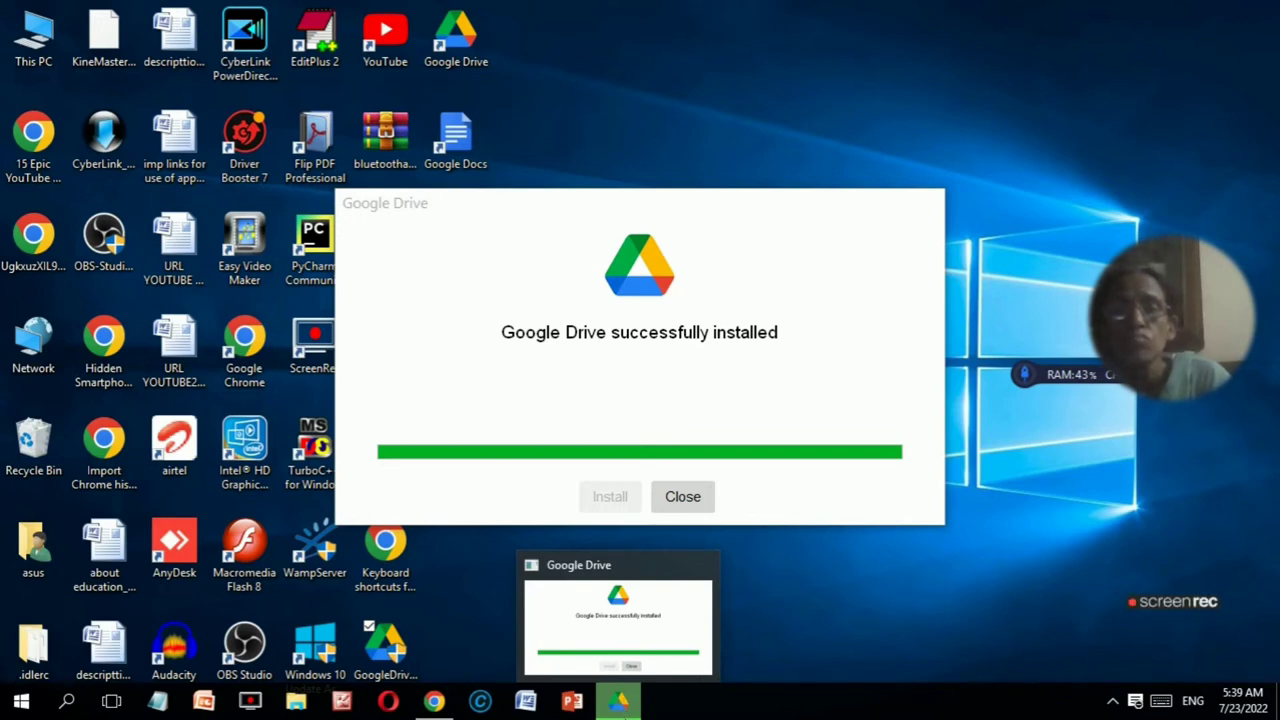
click(1114, 703)
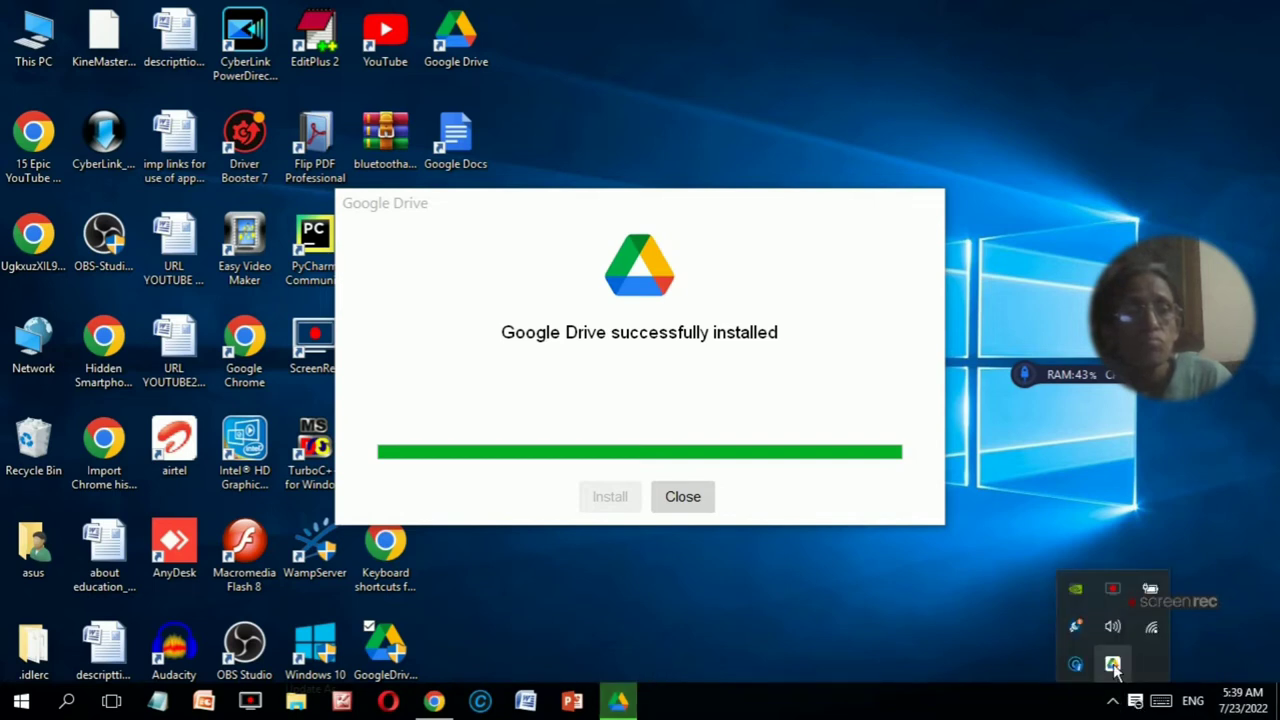
click(1113, 665)
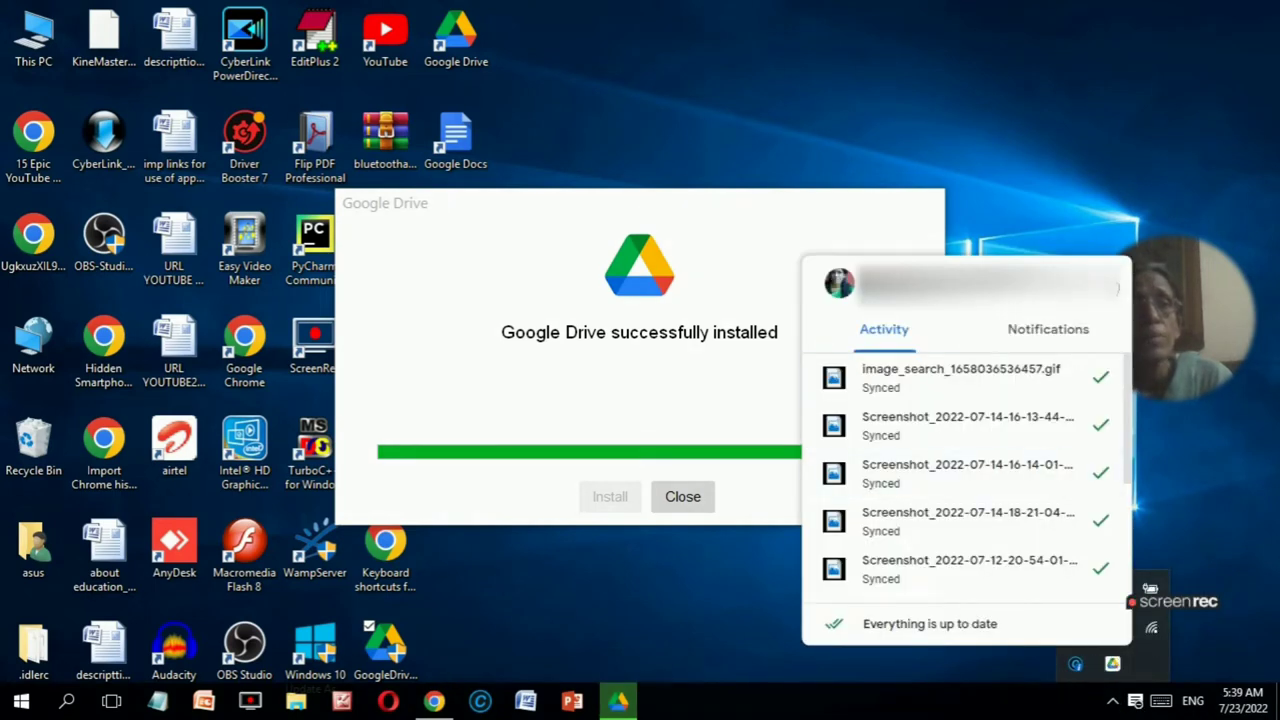
click(1116, 287)
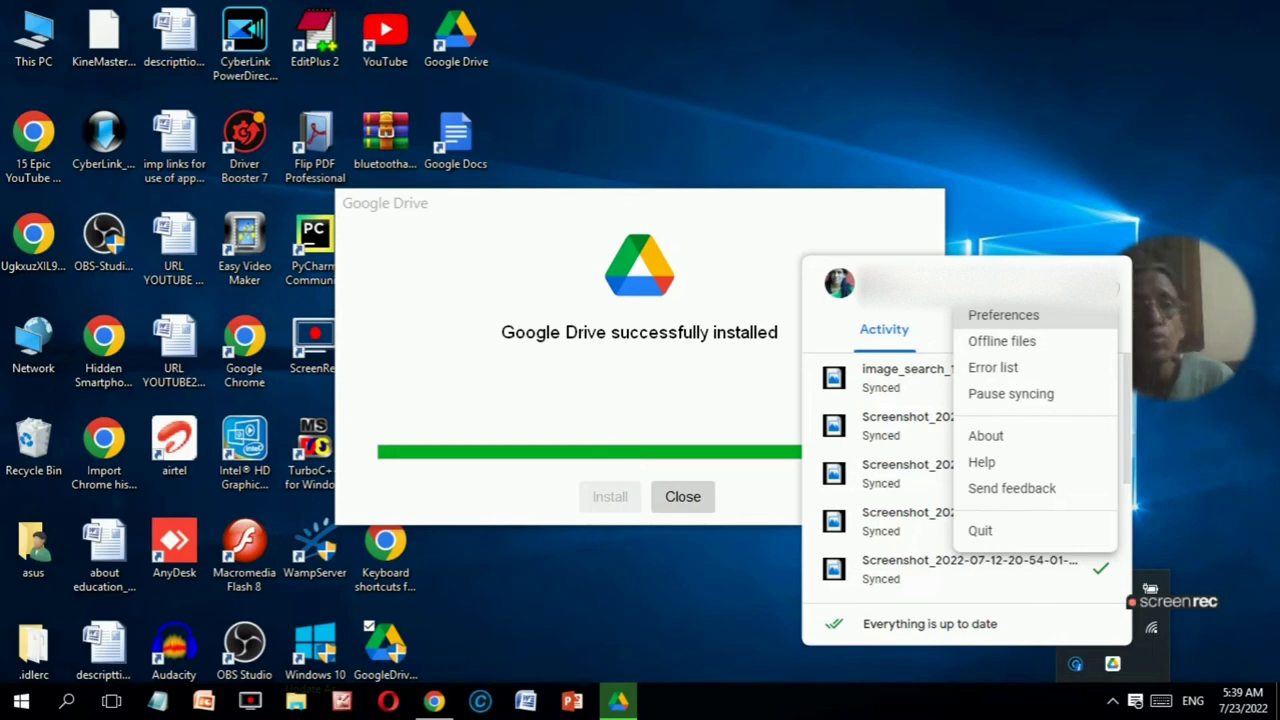
click(1034, 318)
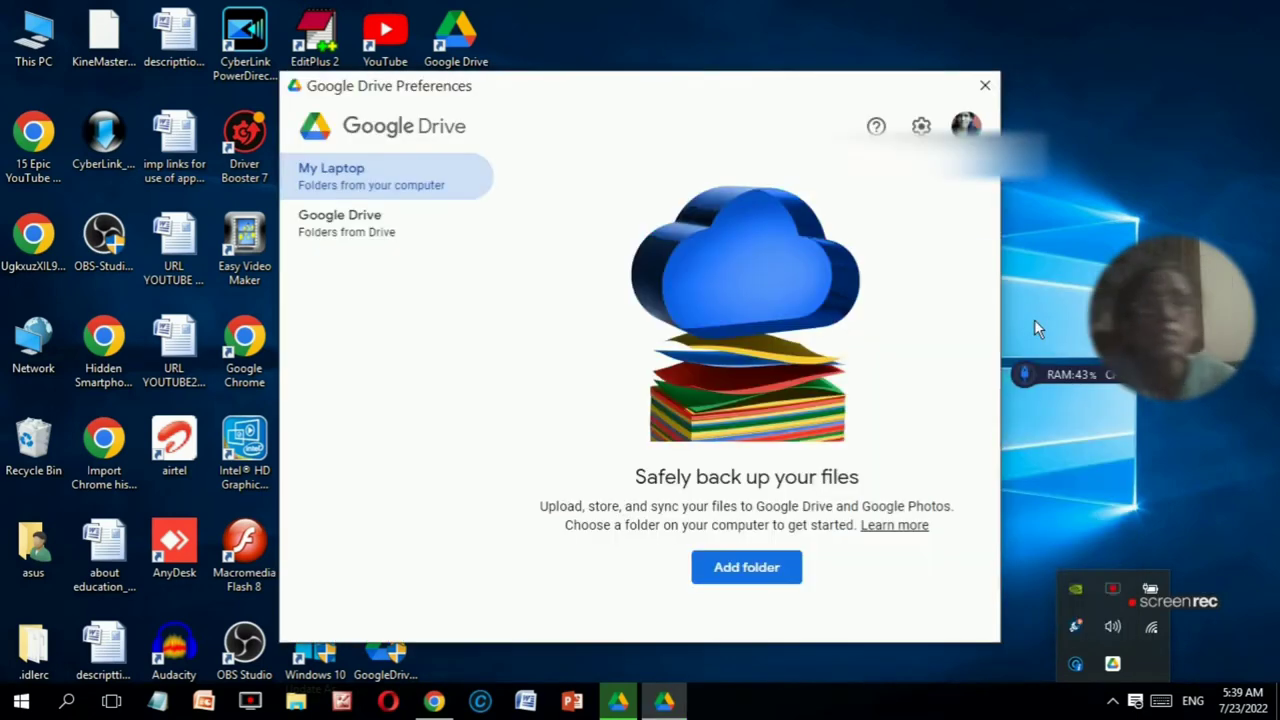
Step: Start adding a folder from the computer and browse This PC for one to back up
click(752, 568)
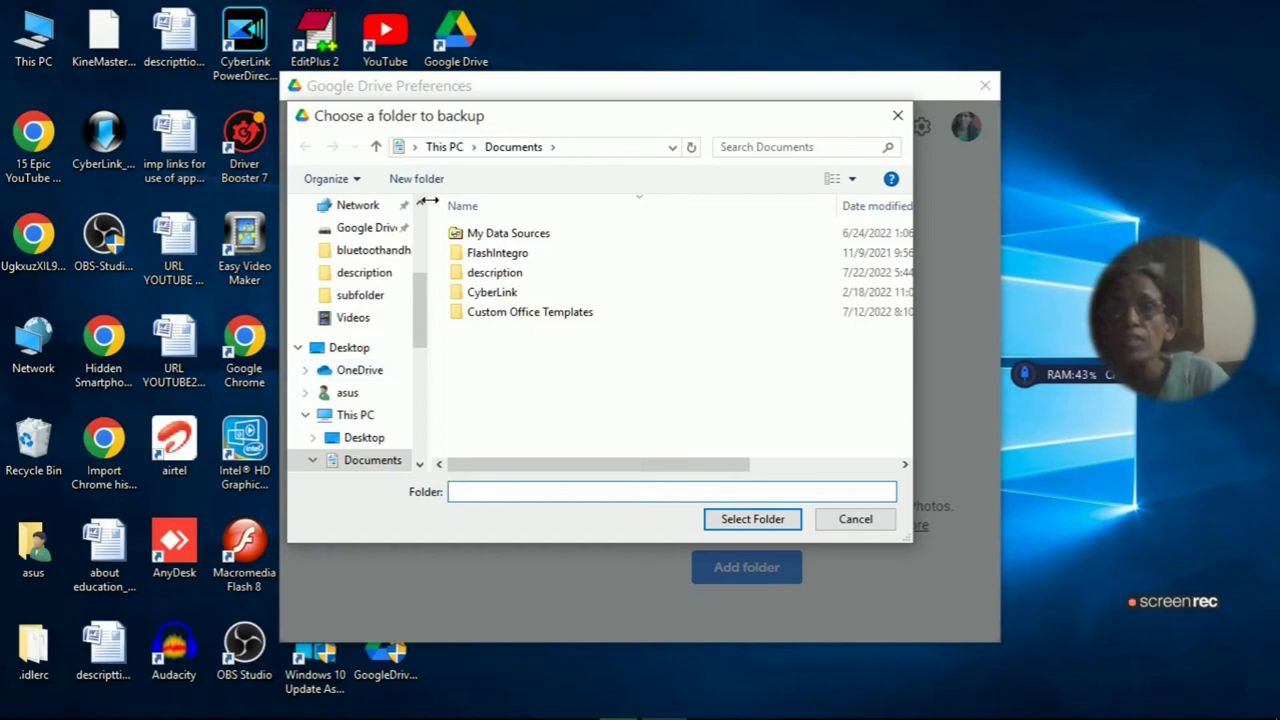
mouse_move(423, 349)
mouse_down()
mouse_move(423, 385)
mouse_move(420, 360)
mouse_up()
click(355, 306)
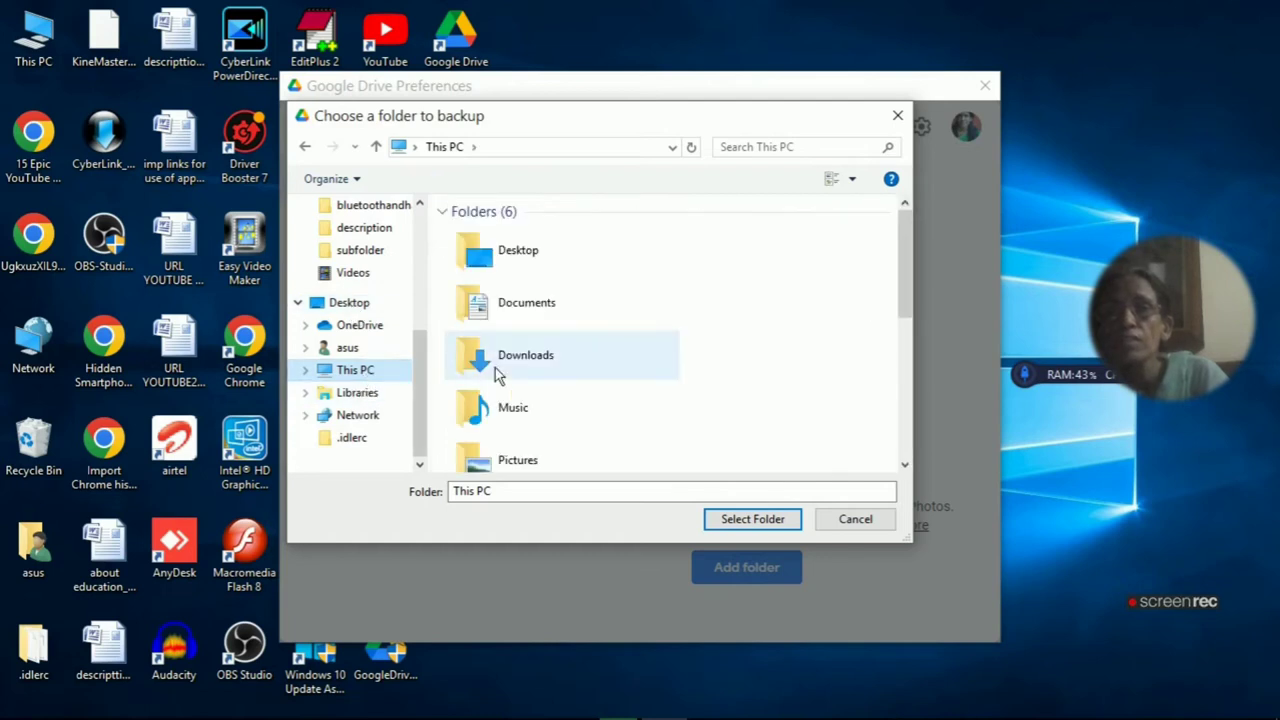
scroll(908, 451, down, 5)
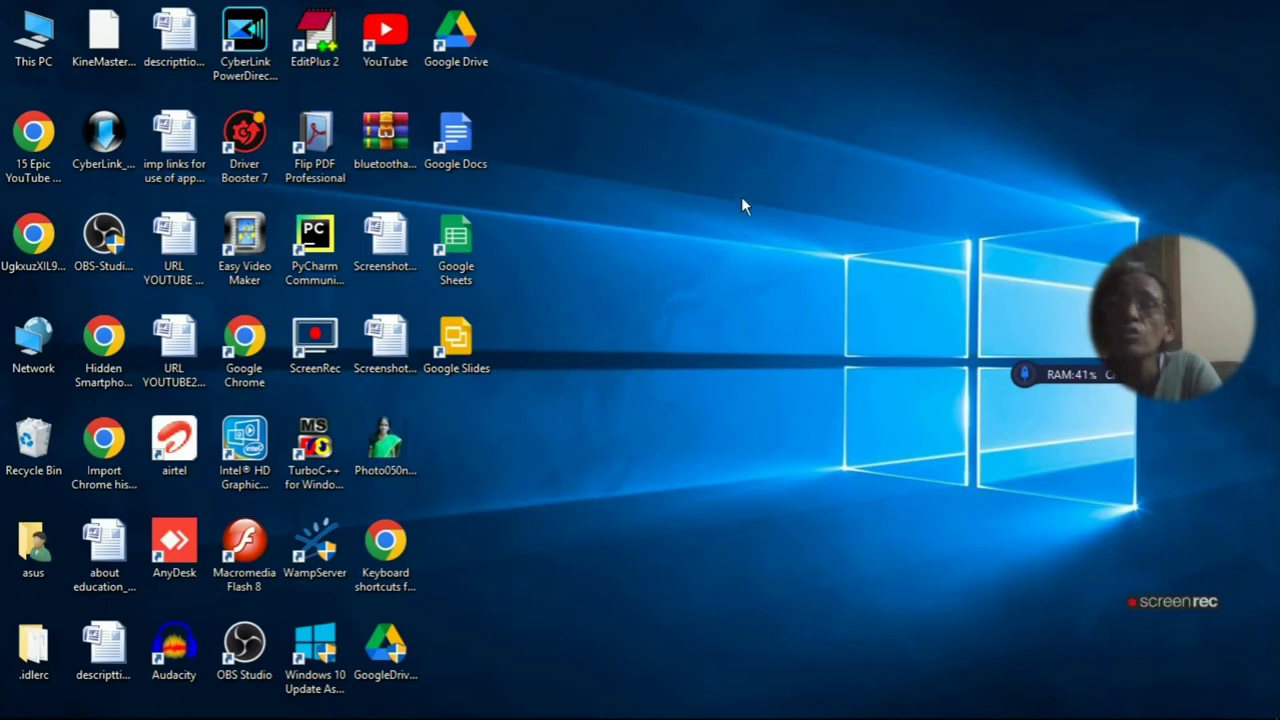
Step: Reopen the Google Drive Preferences window from the Drive app running in the system tray
mouse_move(1118, 712)
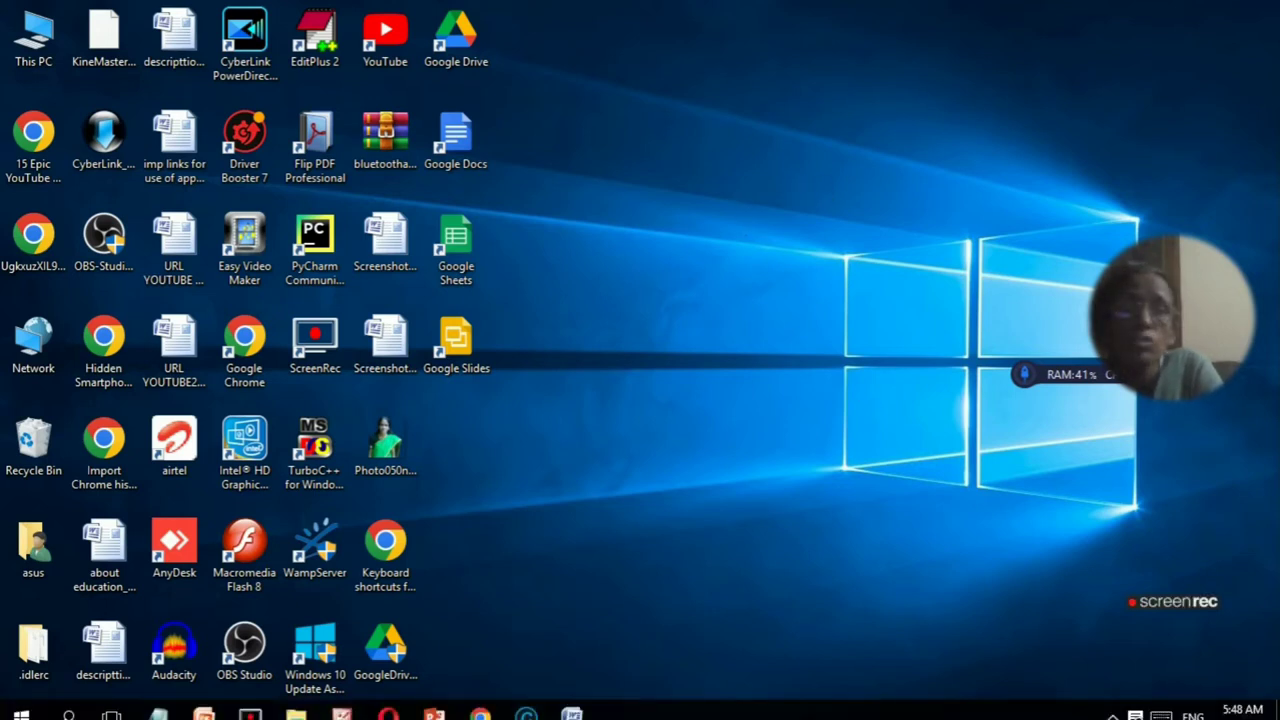
click(1113, 702)
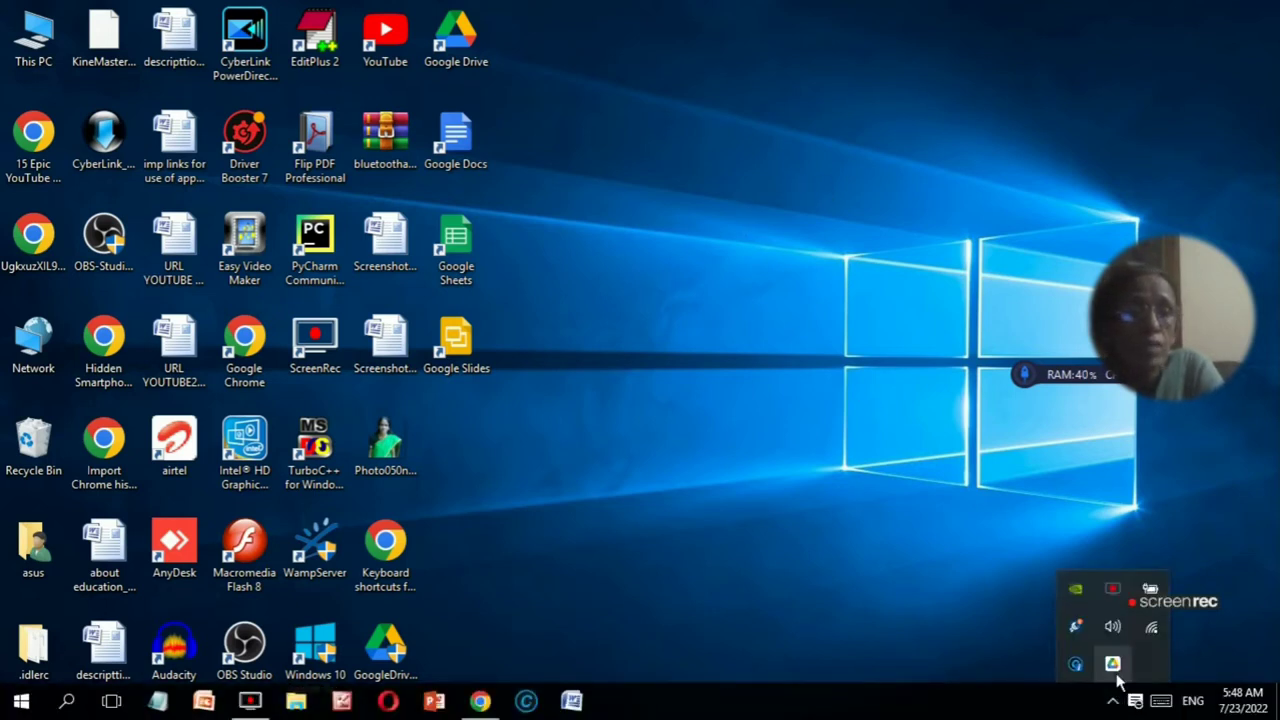
click(1113, 665)
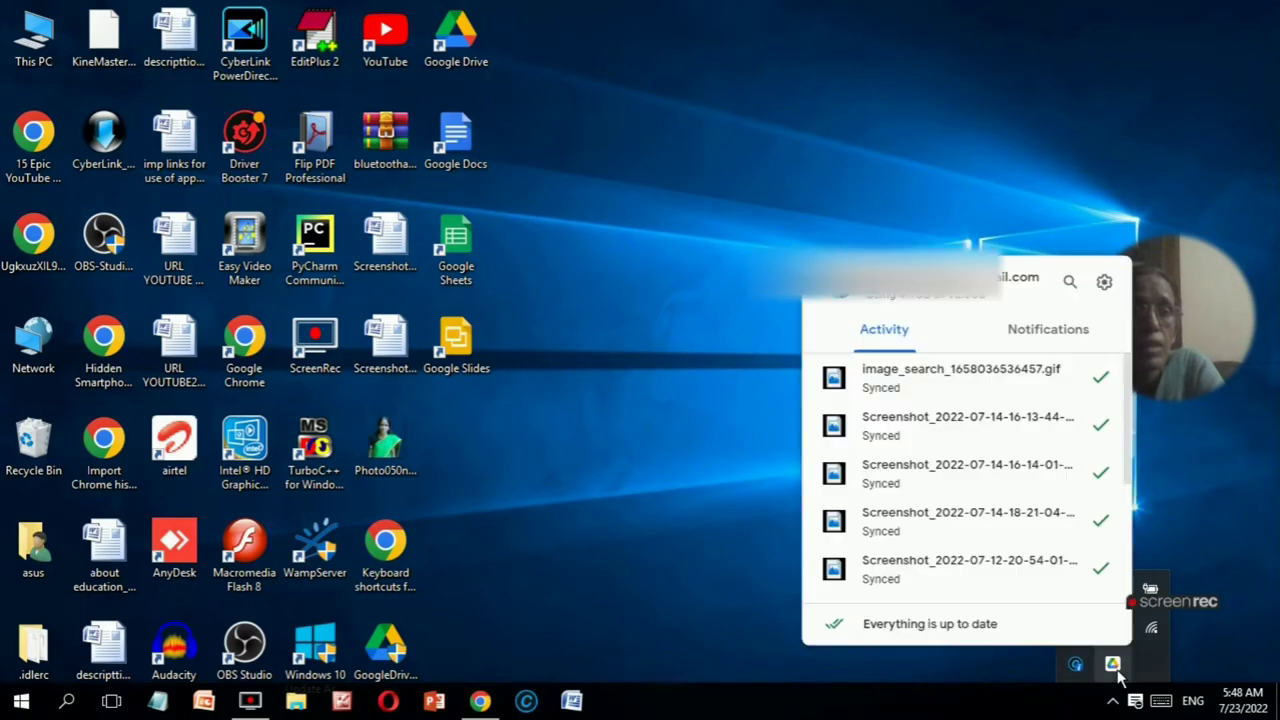
click(1104, 283)
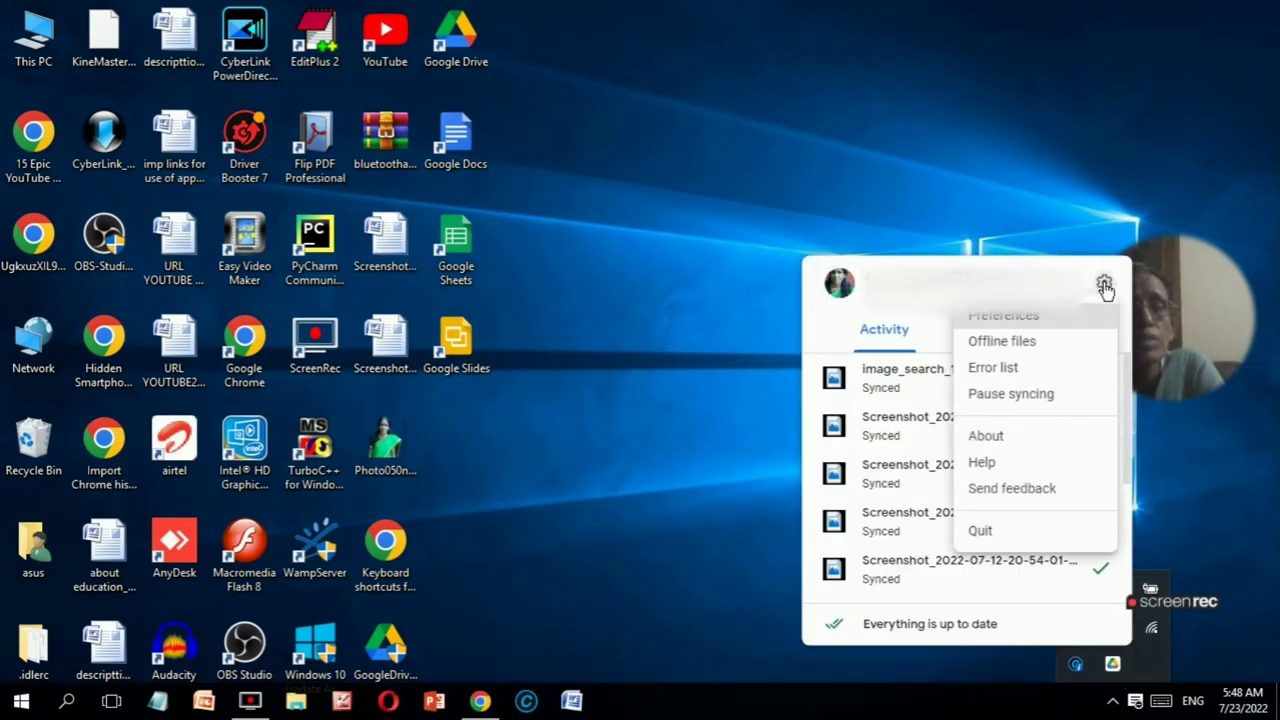
click(1004, 317)
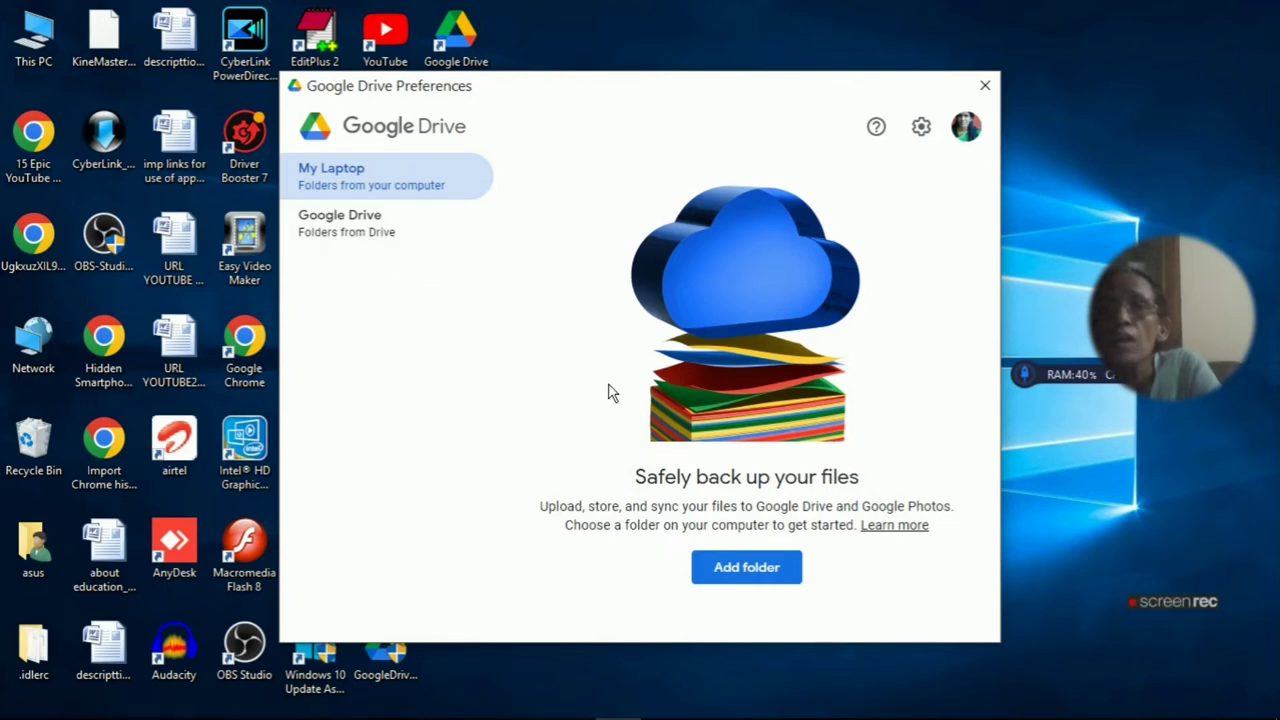
Step: Review the My Drive syncing options (Stream files and Mirror files) and the Google Drive streaming location settings
click(340, 228)
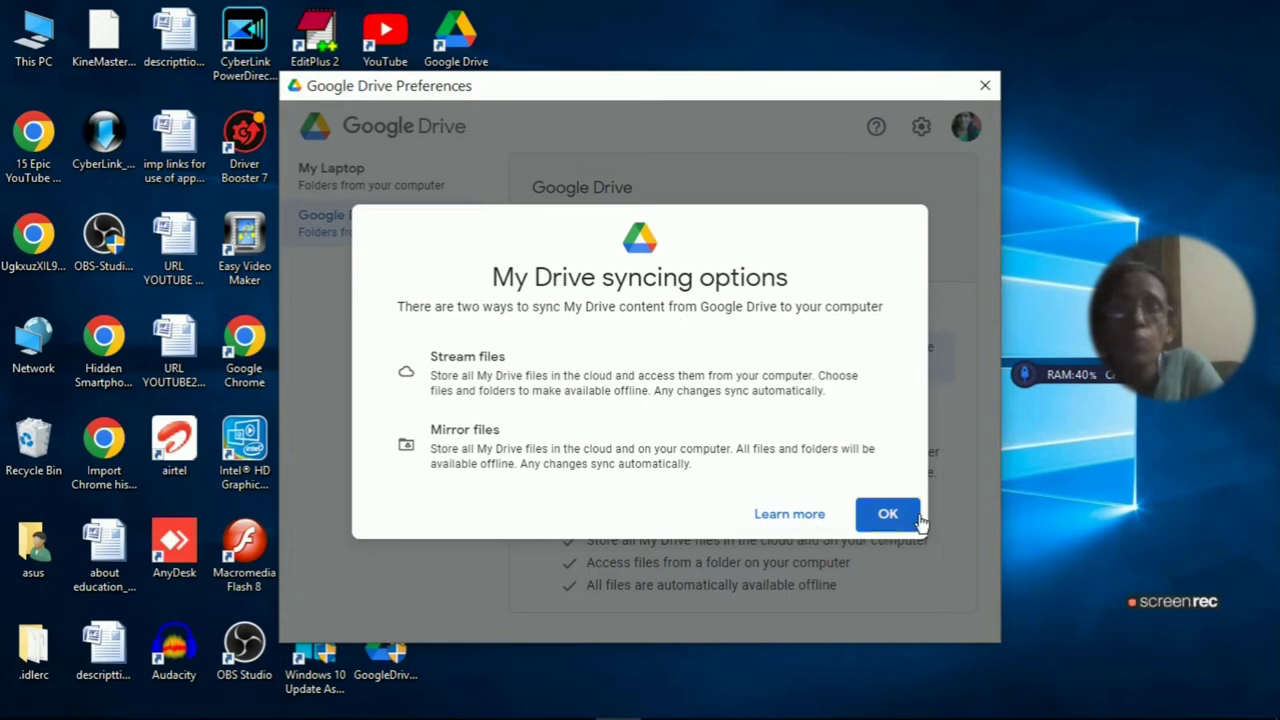
click(887, 514)
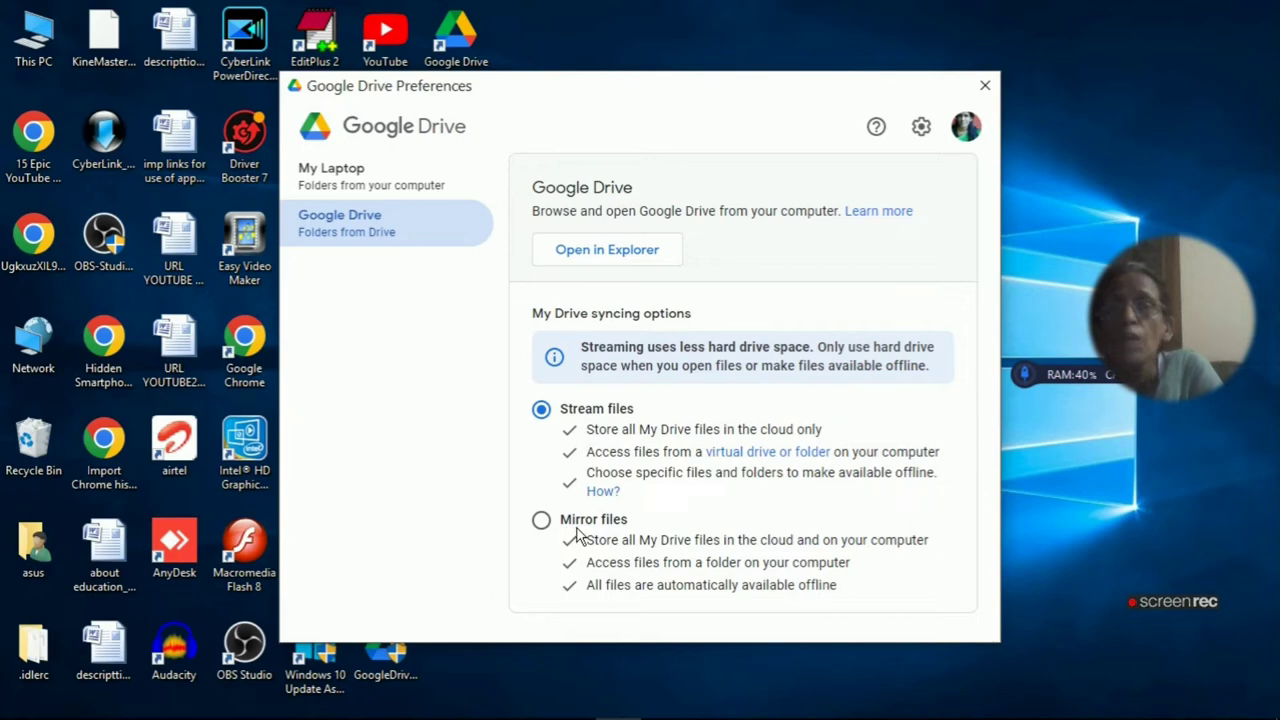
click(920, 131)
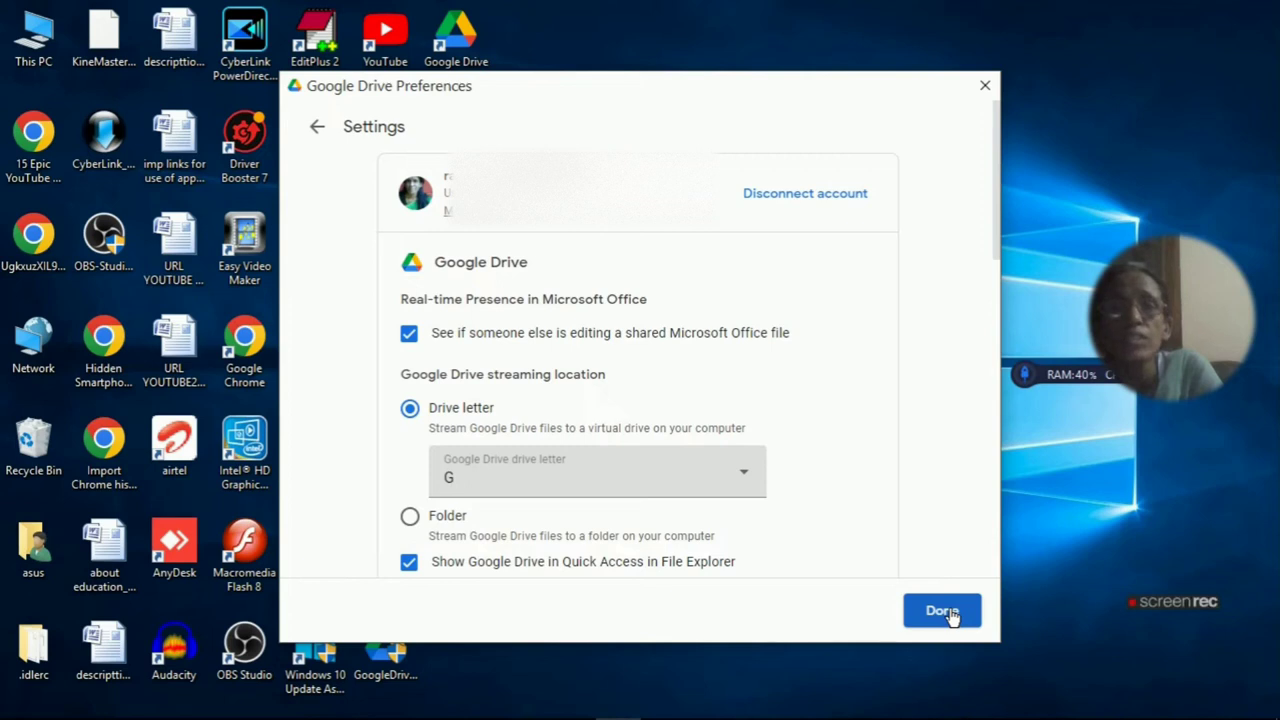
click(316, 126)
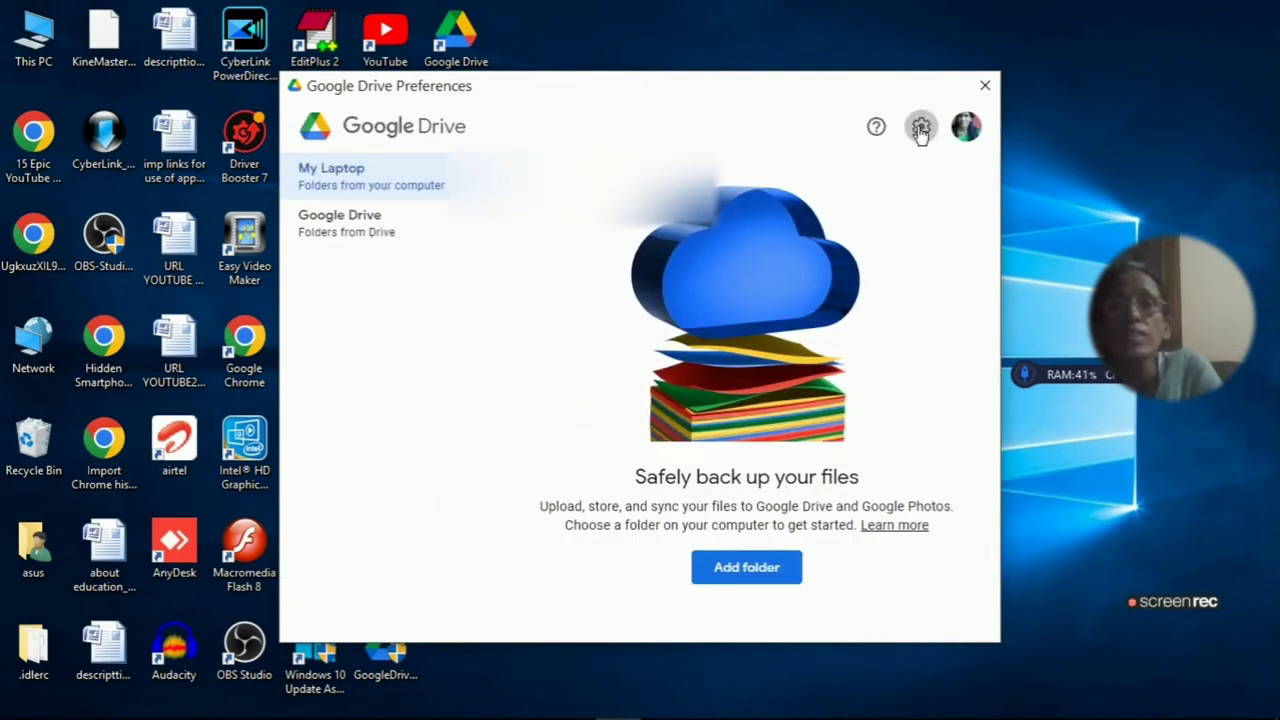
click(920, 130)
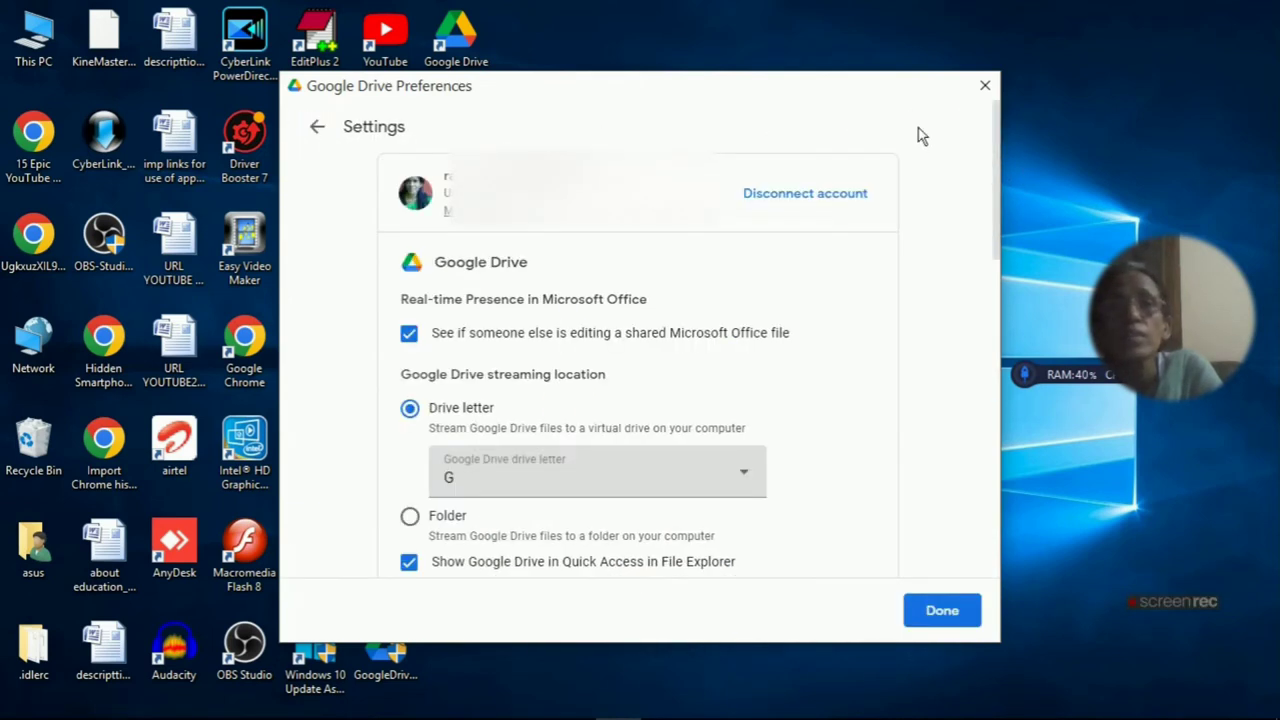
click(316, 126)
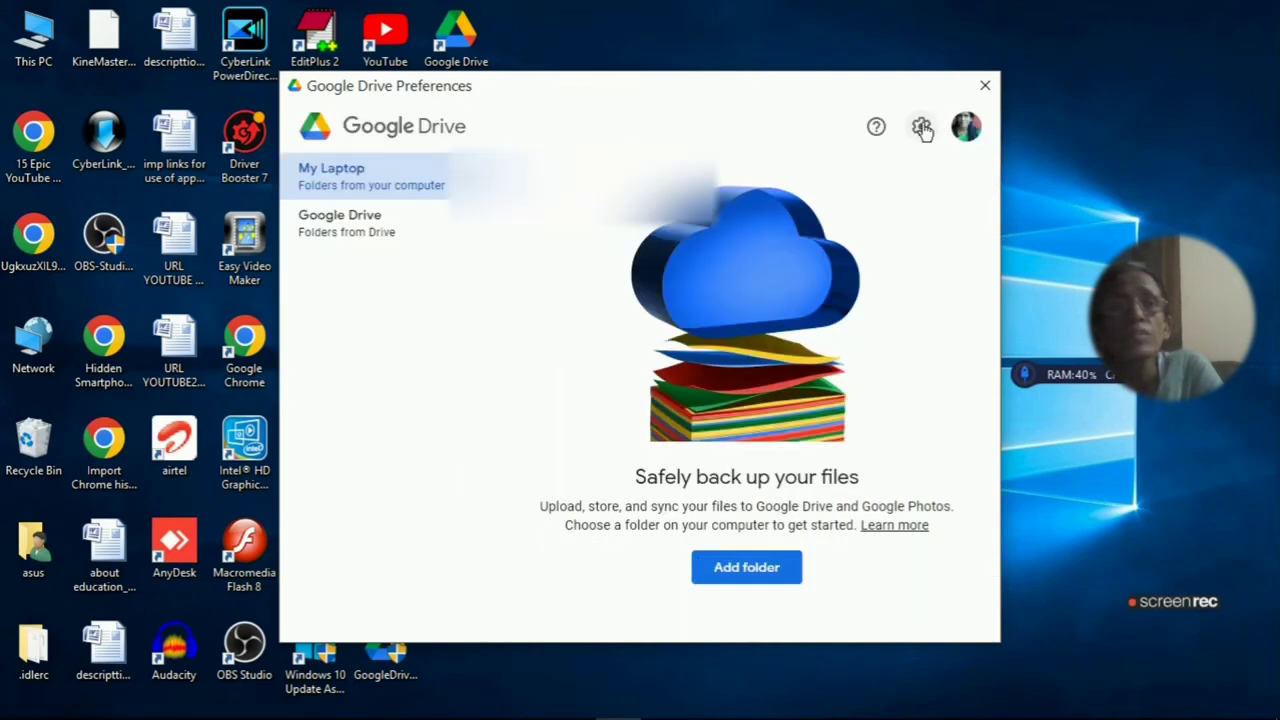
Step: Try to set the Google Drive streaming location to Folder, choosing My Drive on Google Drive (D:) as the mount point folder
click(921, 126)
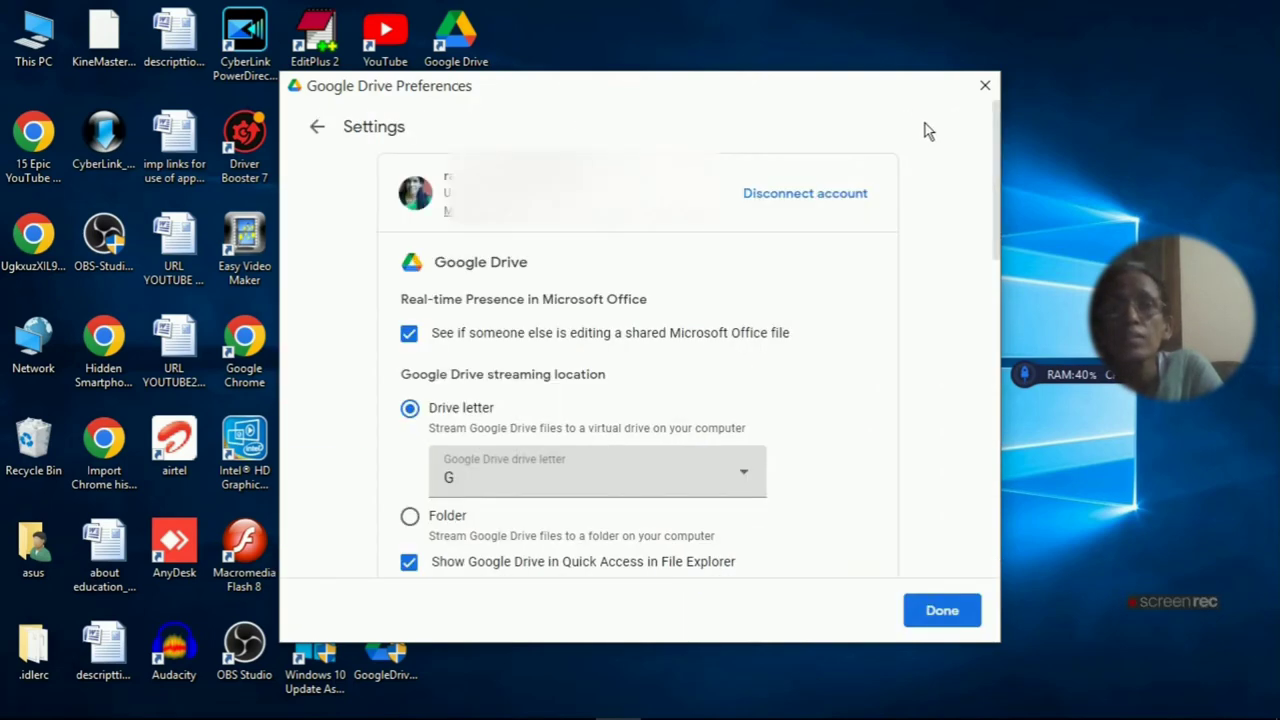
click(409, 515)
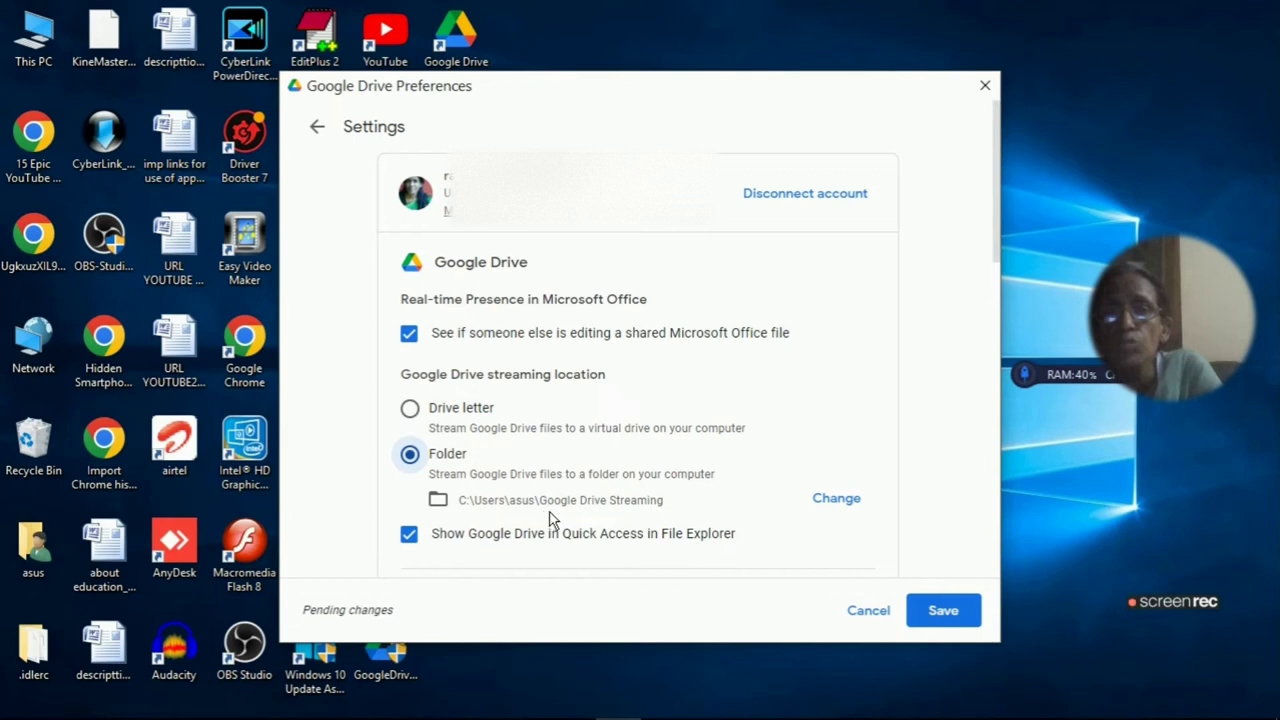
click(826, 500)
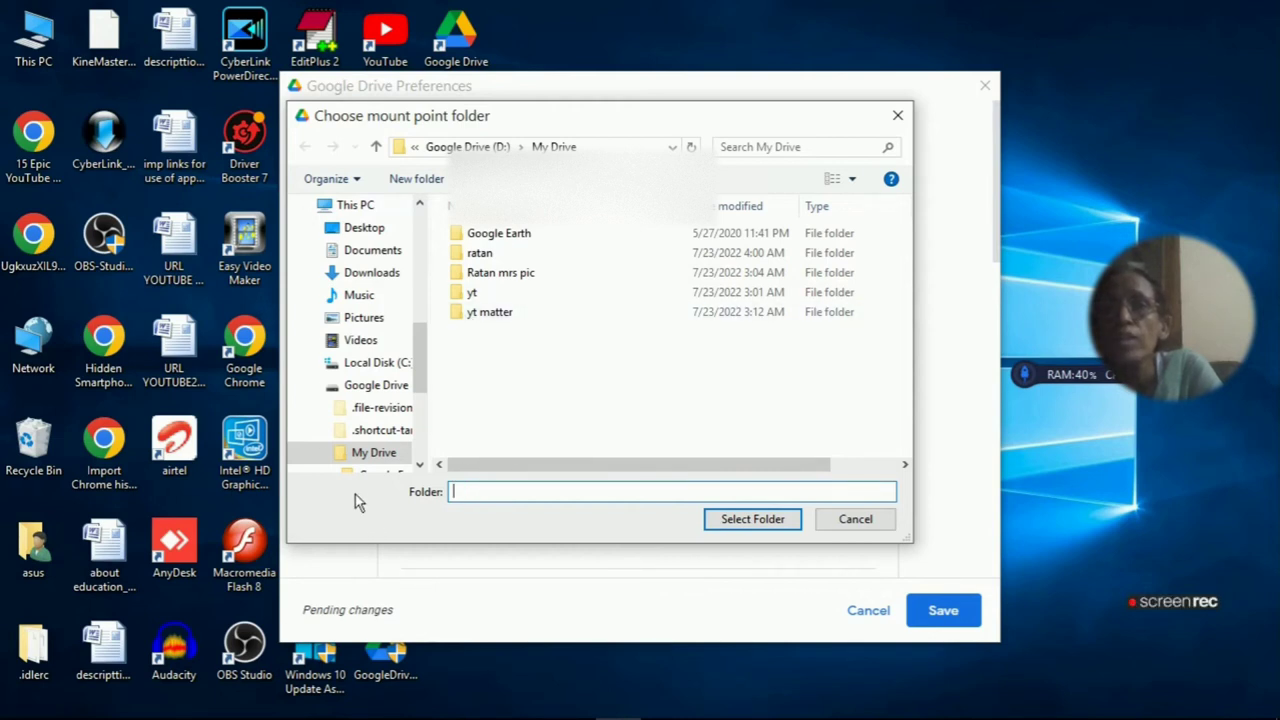
click(372, 452)
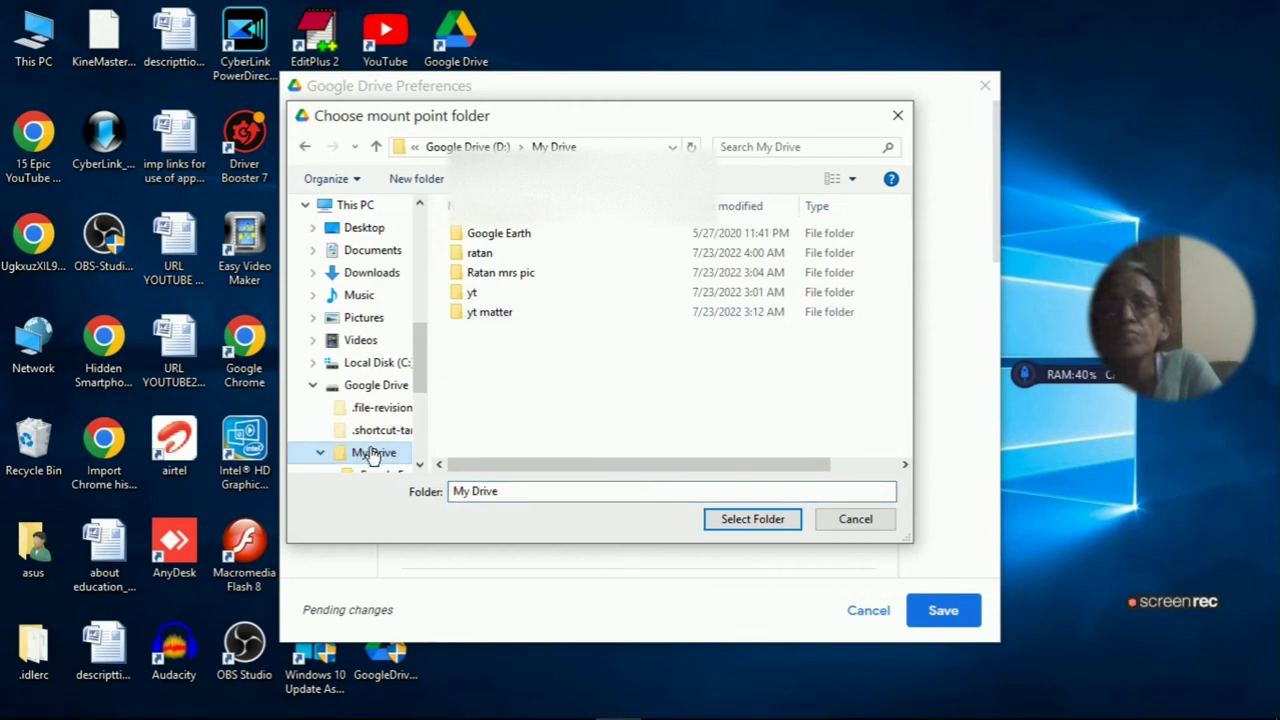
click(372, 452)
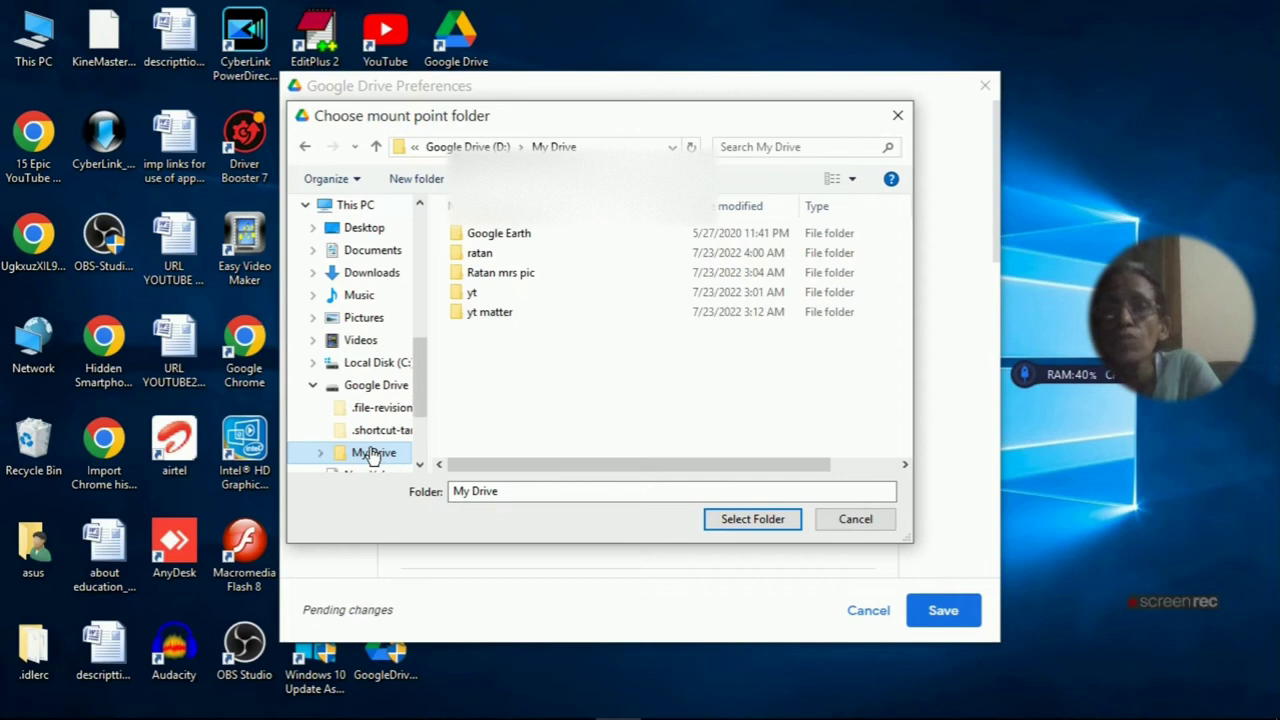
click(765, 520)
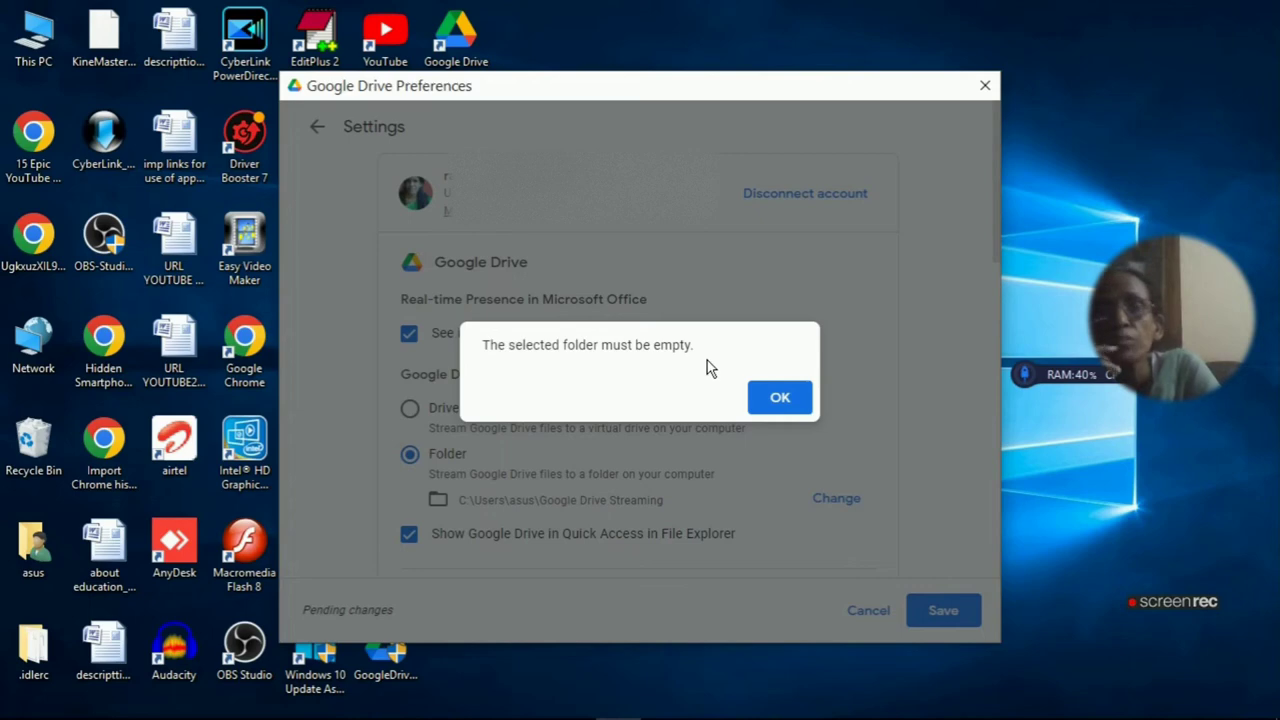
click(779, 399)
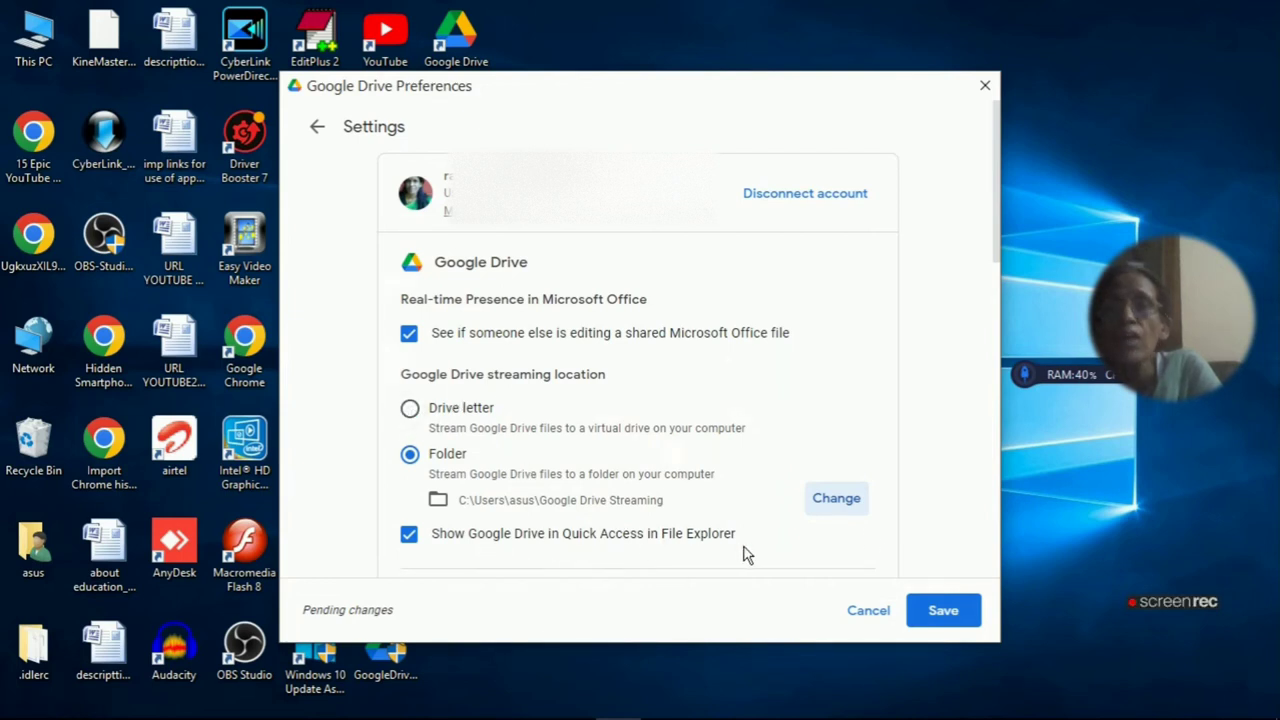
click(940, 618)
click(884, 606)
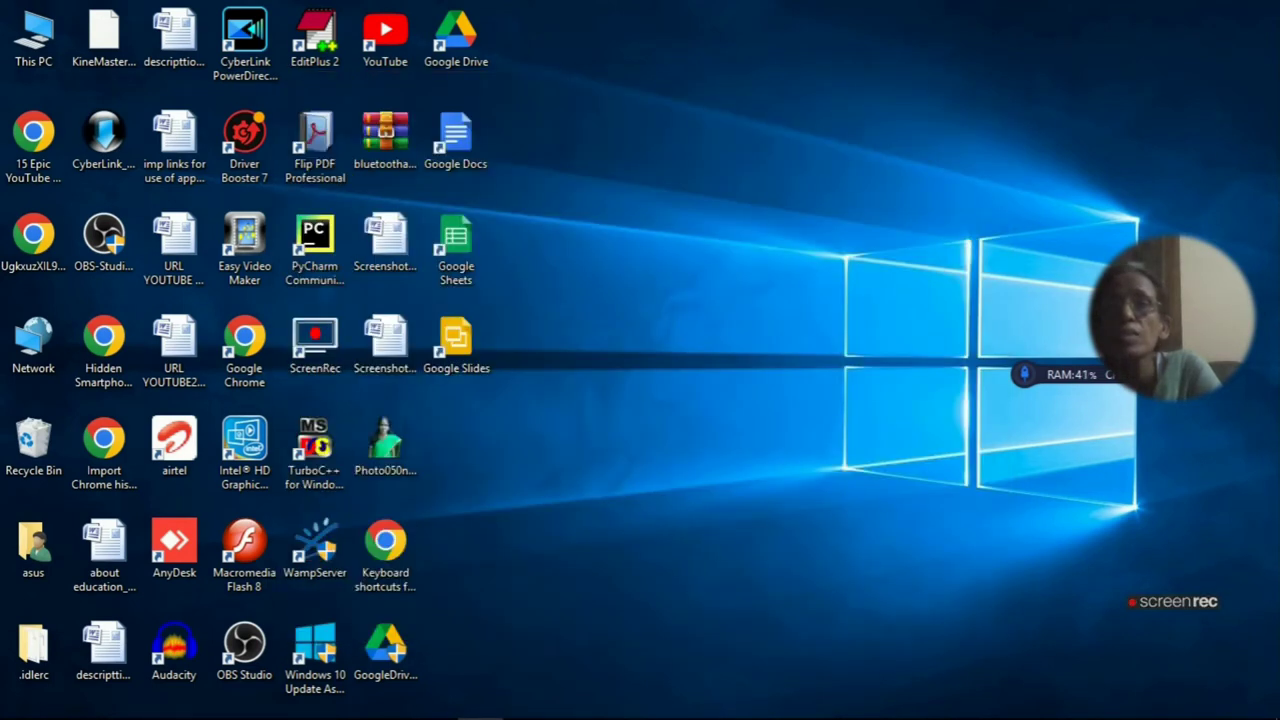
Step: Open This PC, check the contents of Google Drive (D:), and go into New Volume (E:)
double_click(25, 47)
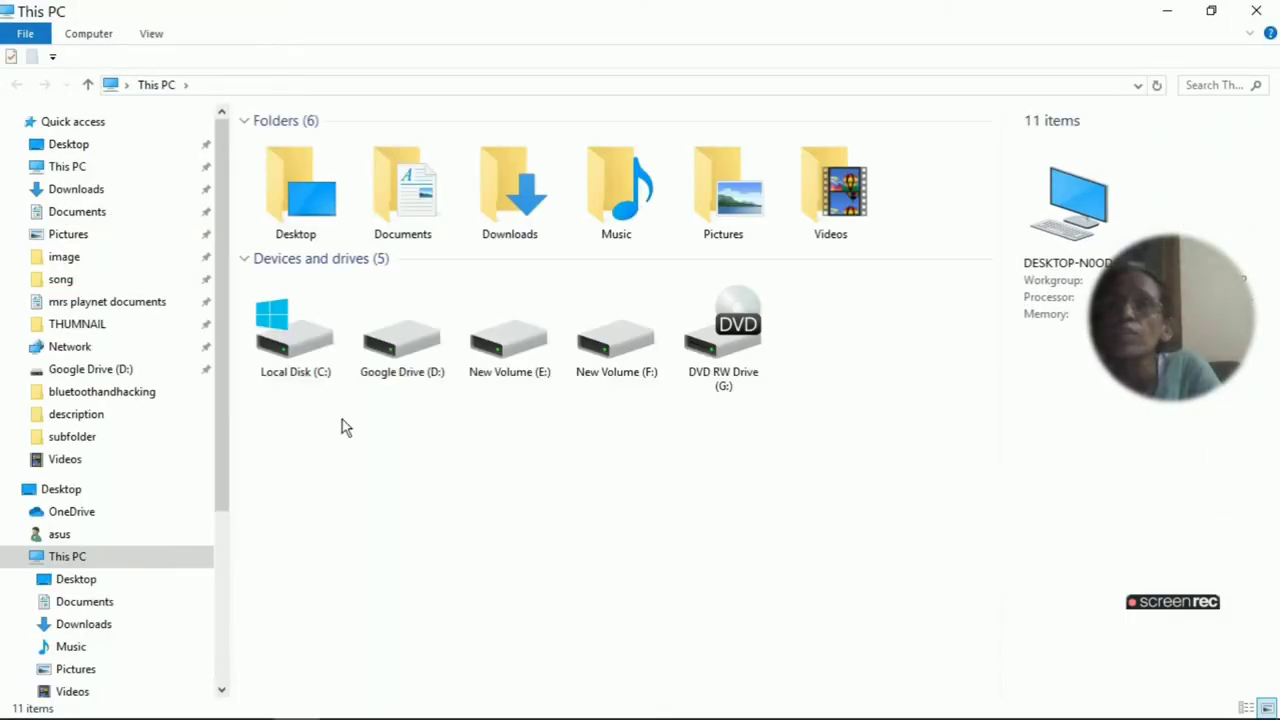
click(422, 352)
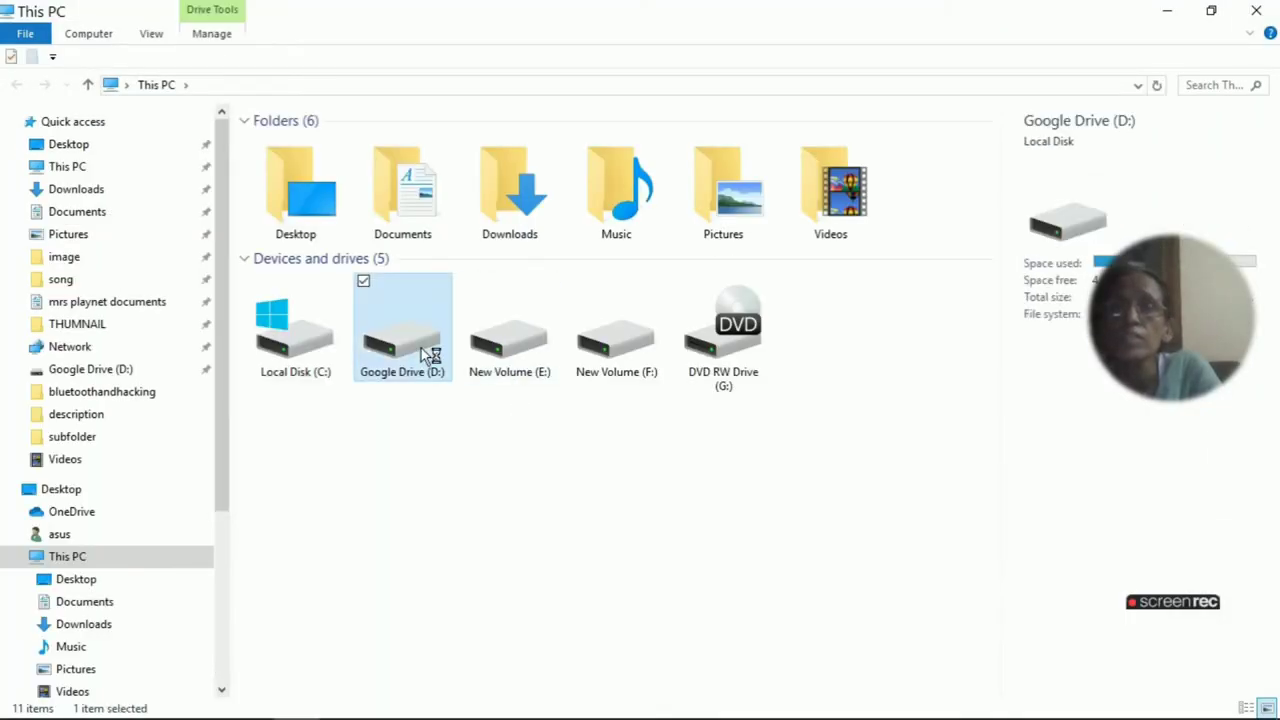
double_click(422, 347)
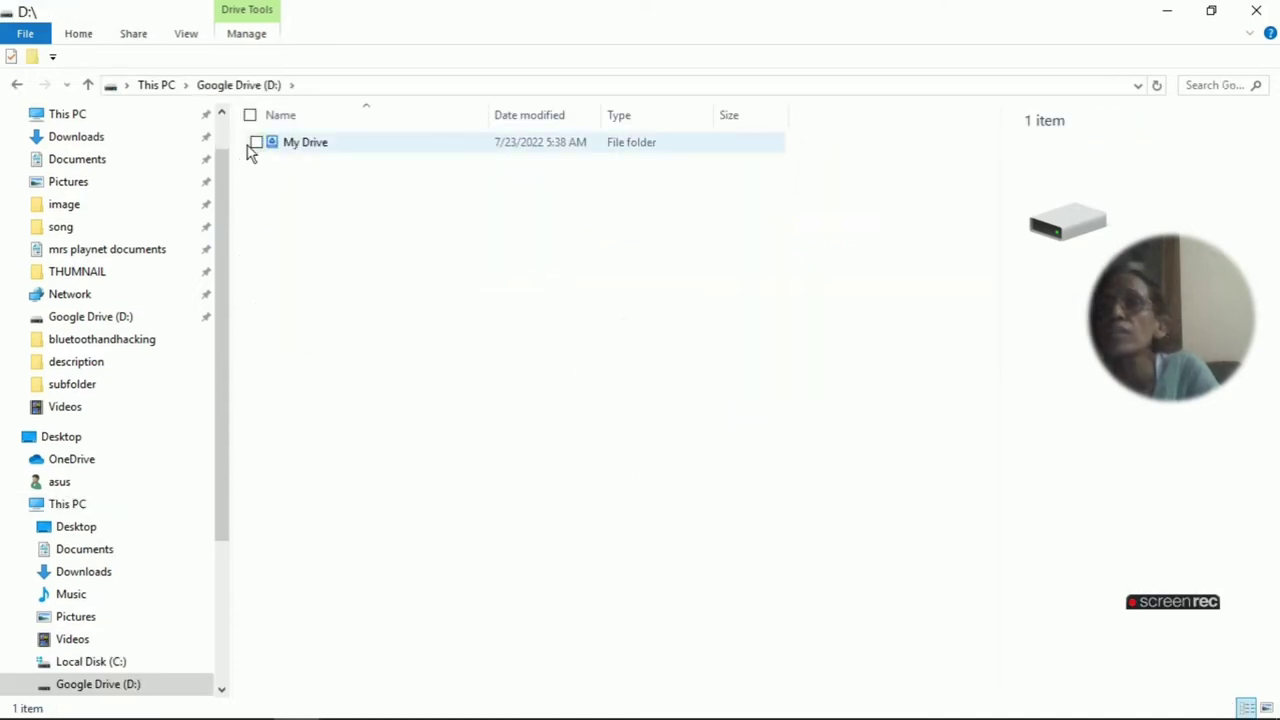
click(160, 86)
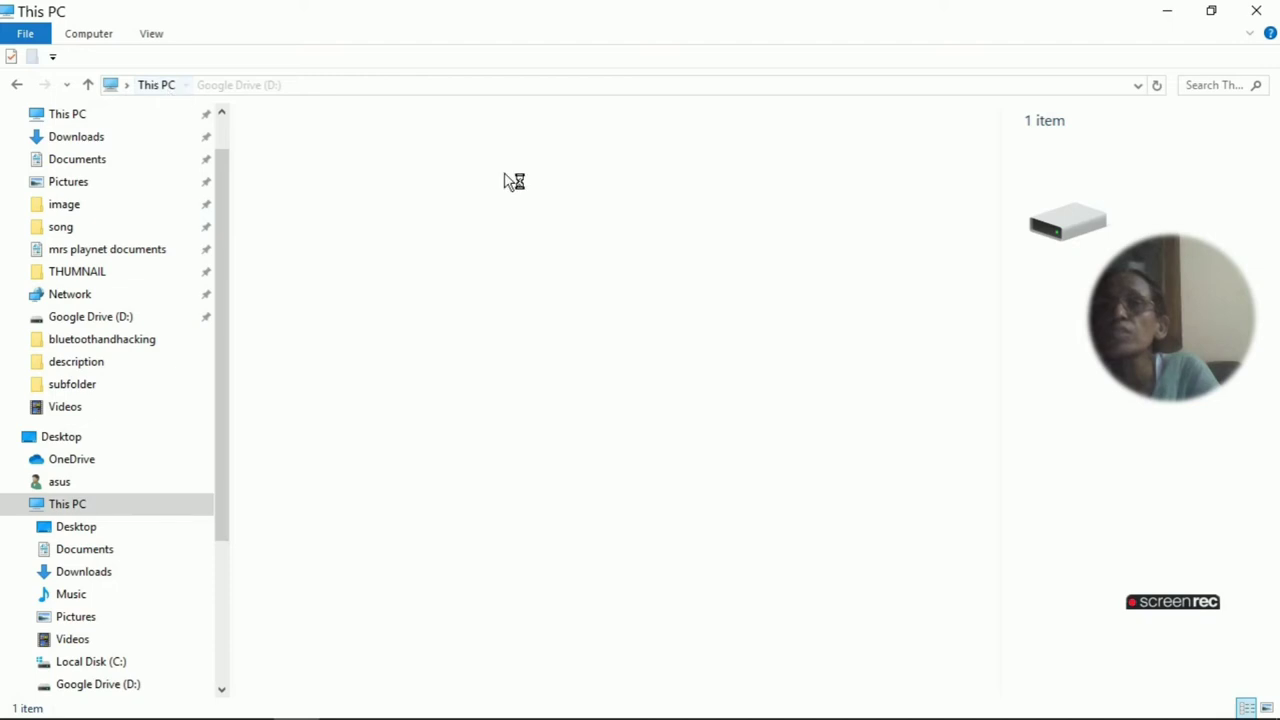
click(513, 366)
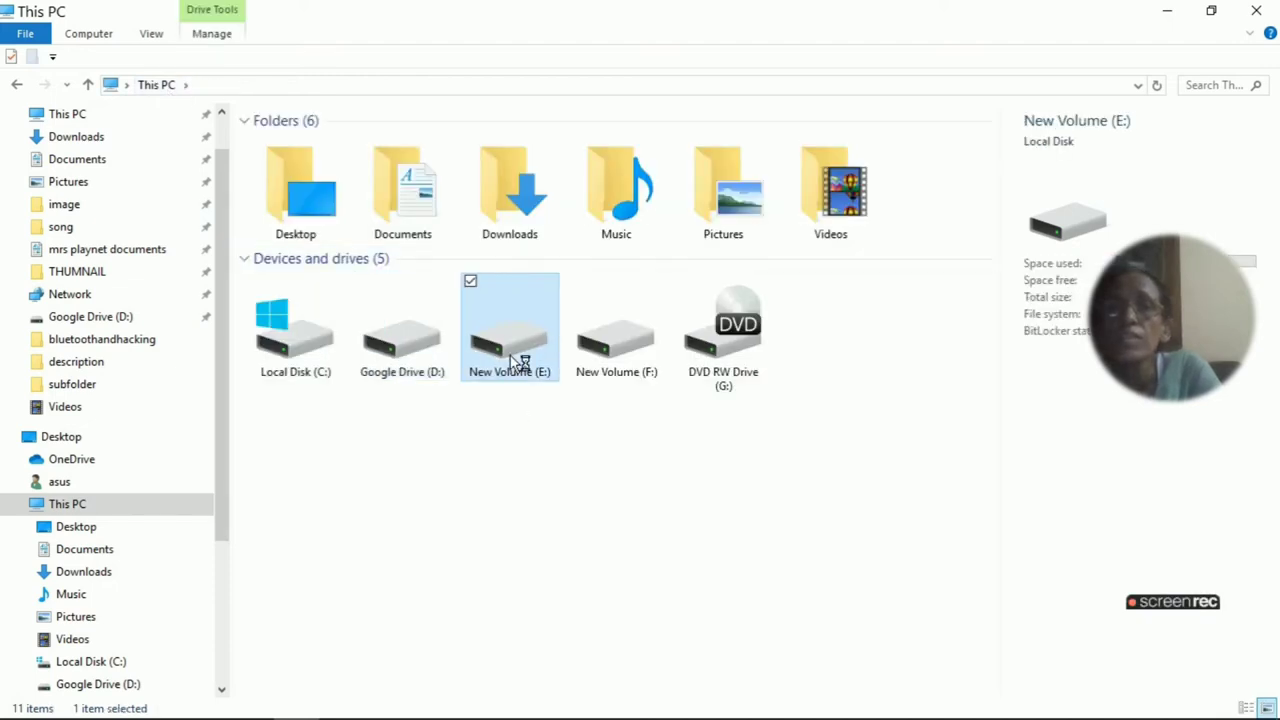
double_click(513, 362)
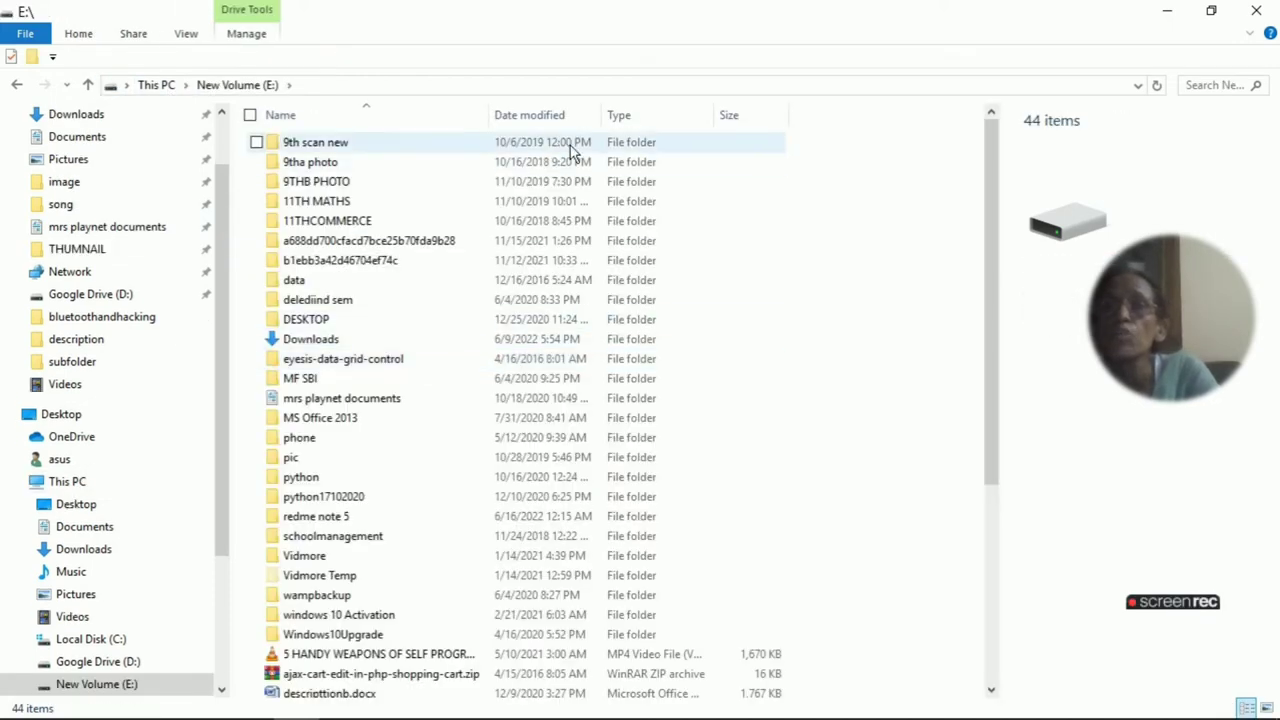
Step: Create a new folder at the top level of New Volume (E:)
click(738, 223)
click(801, 380)
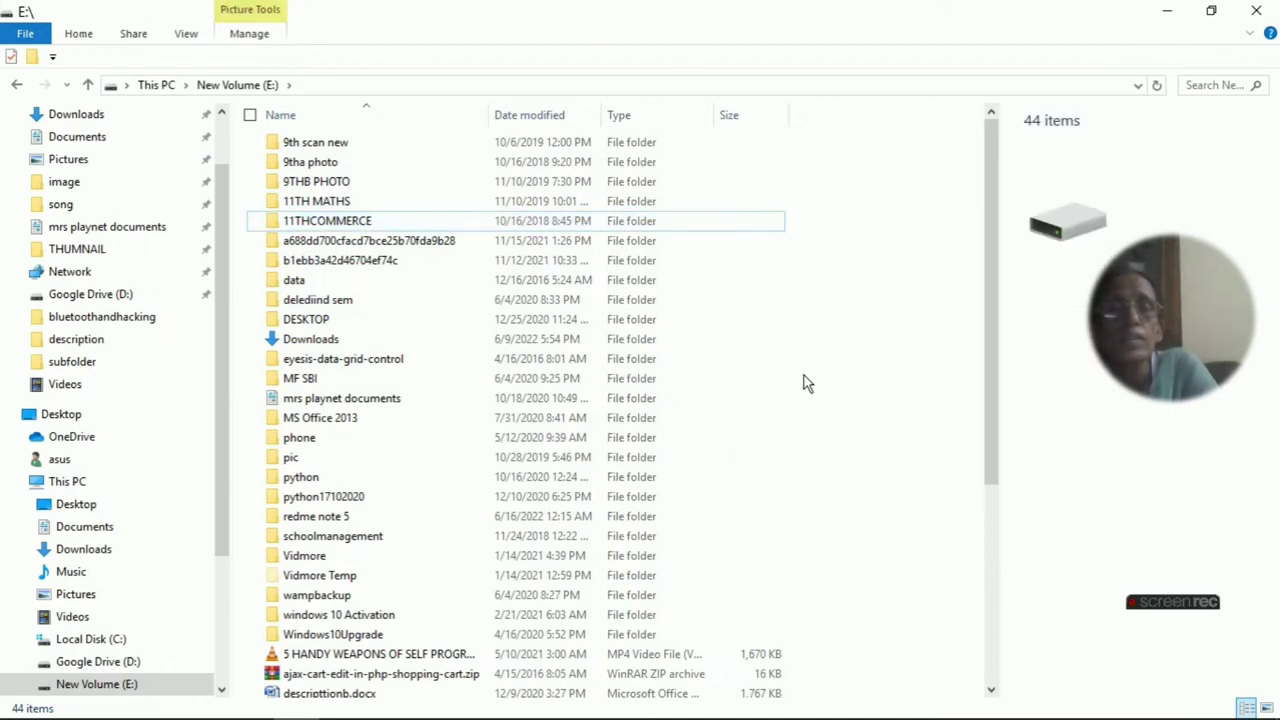
right_click(801, 380)
mouse_move(861, 665)
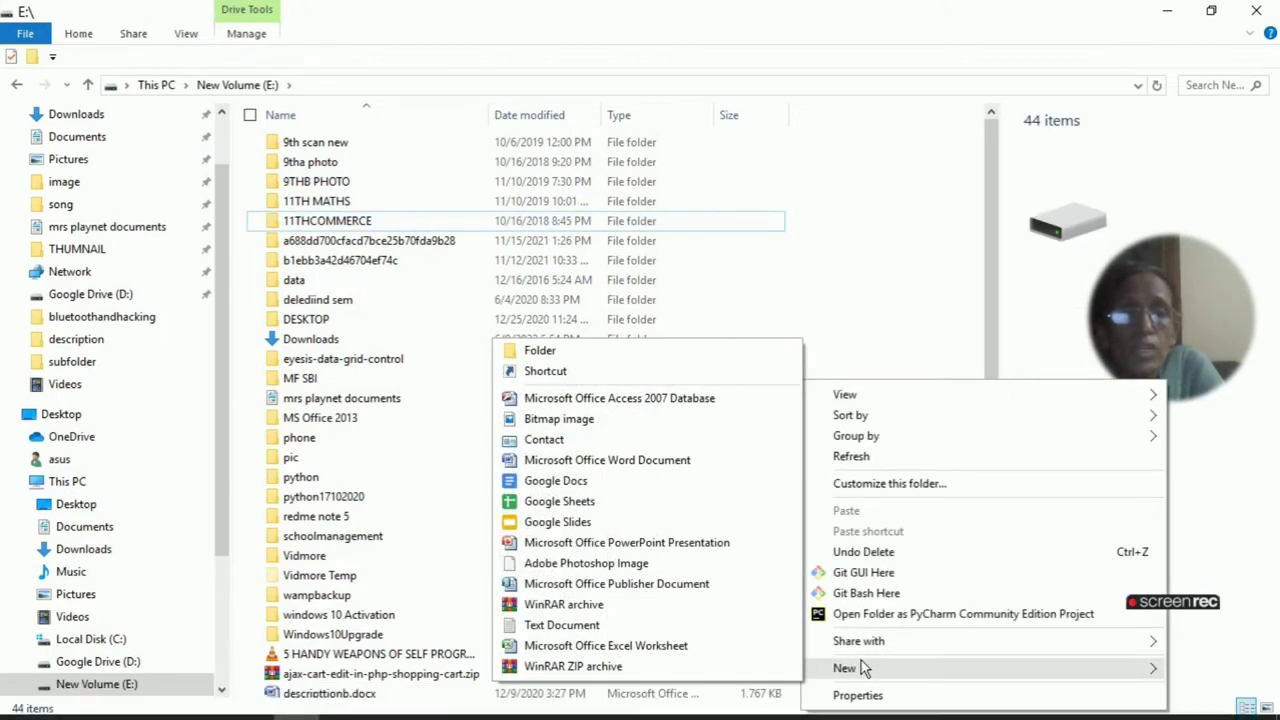
mouse_move(810, 650)
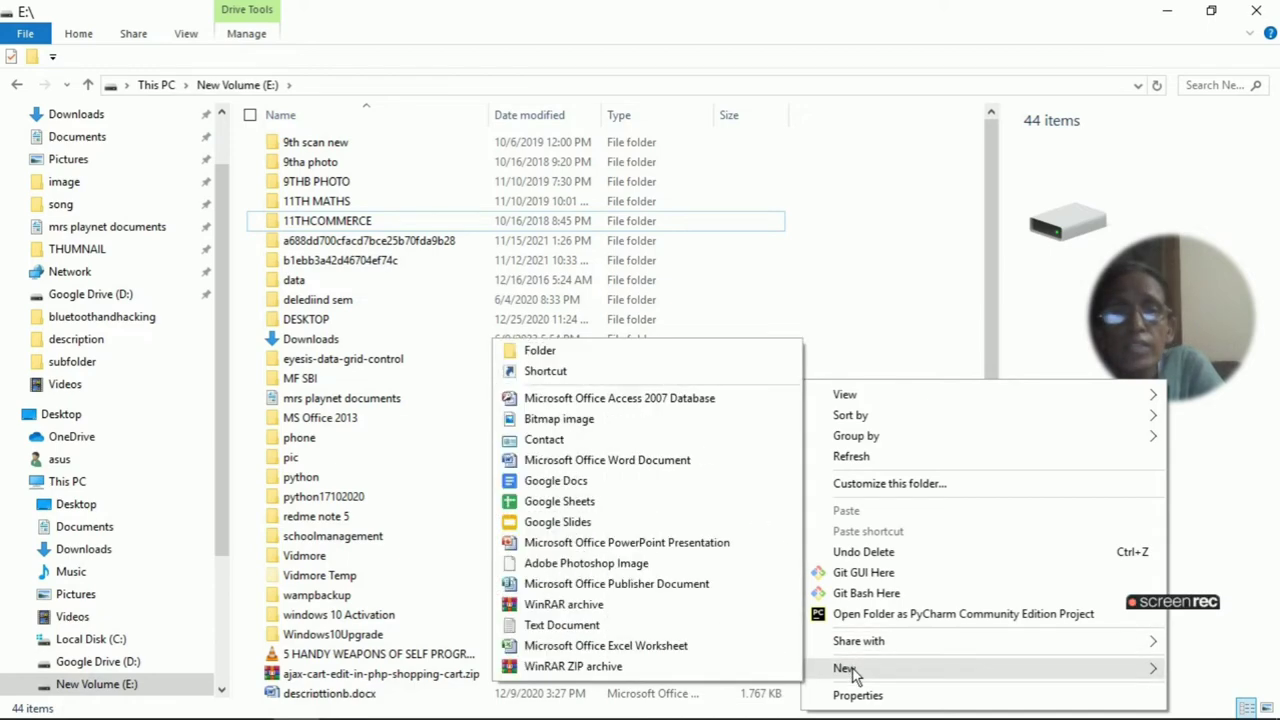
click(538, 350)
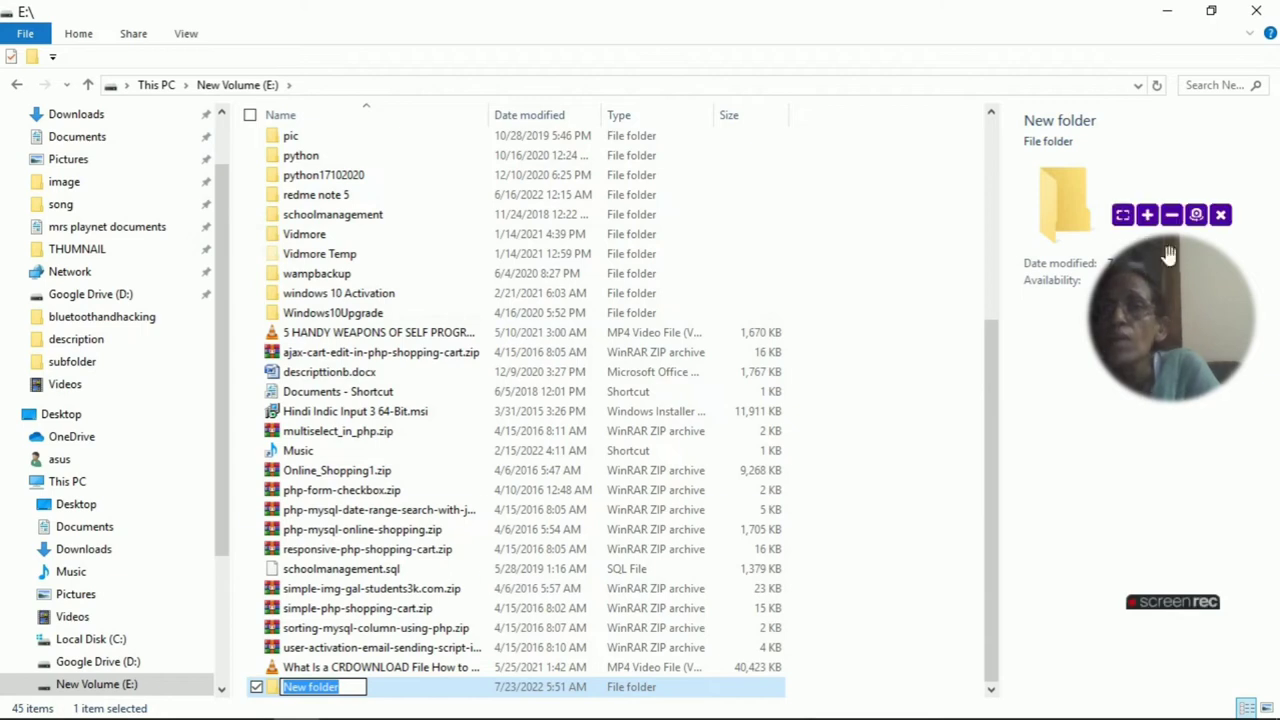
Step: Name the new folder "my data"
click(313, 688)
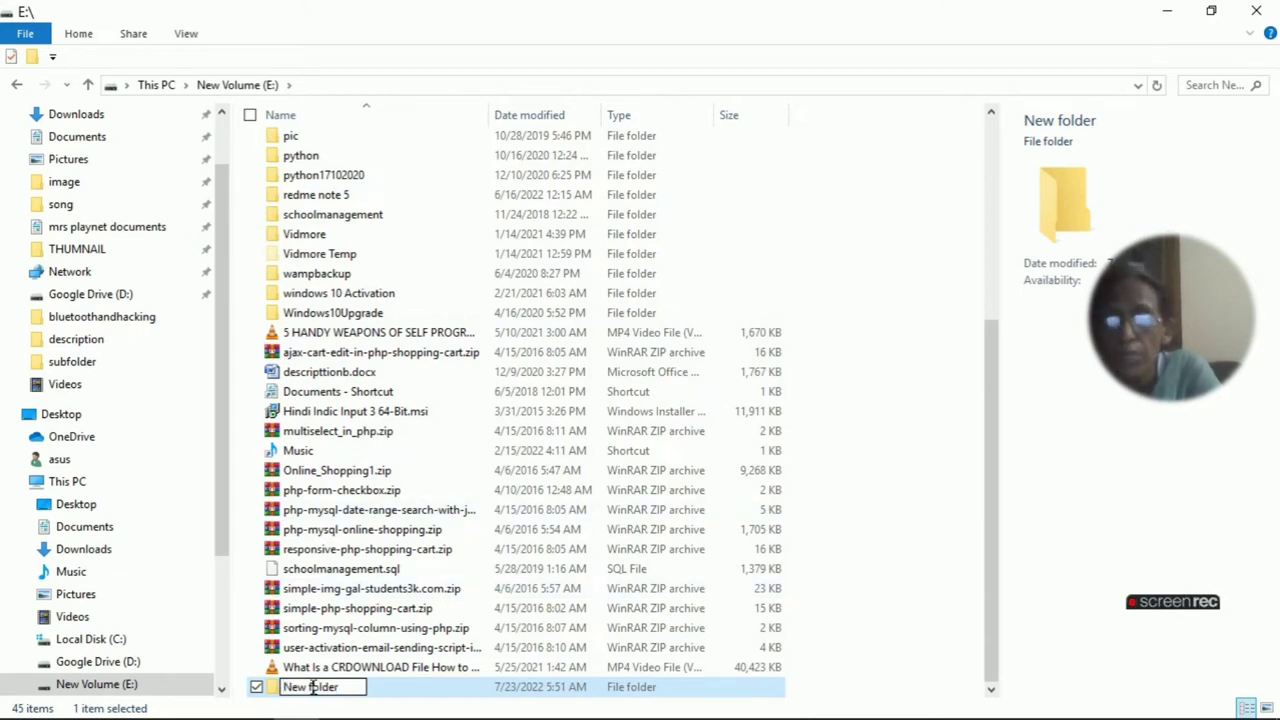
text(my)
text( data)
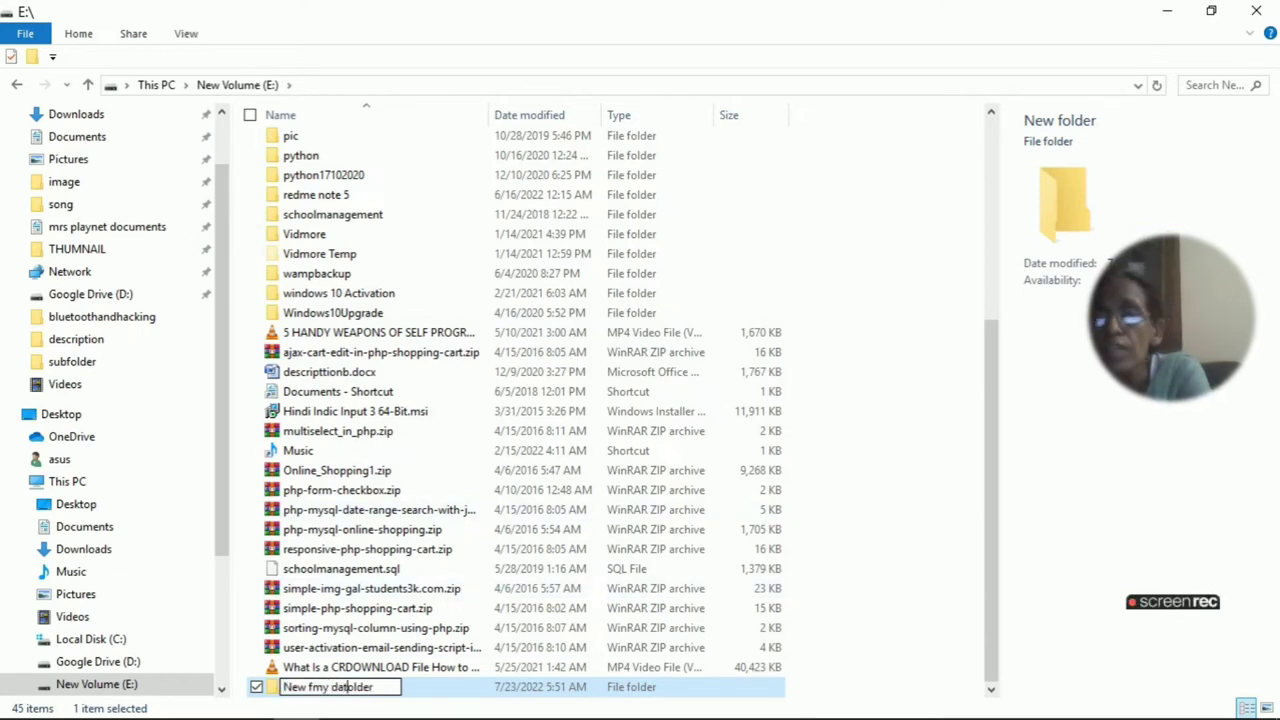
key(Delete)
key(Delete)
key(Delete)
key(Delete)
key(Delete)
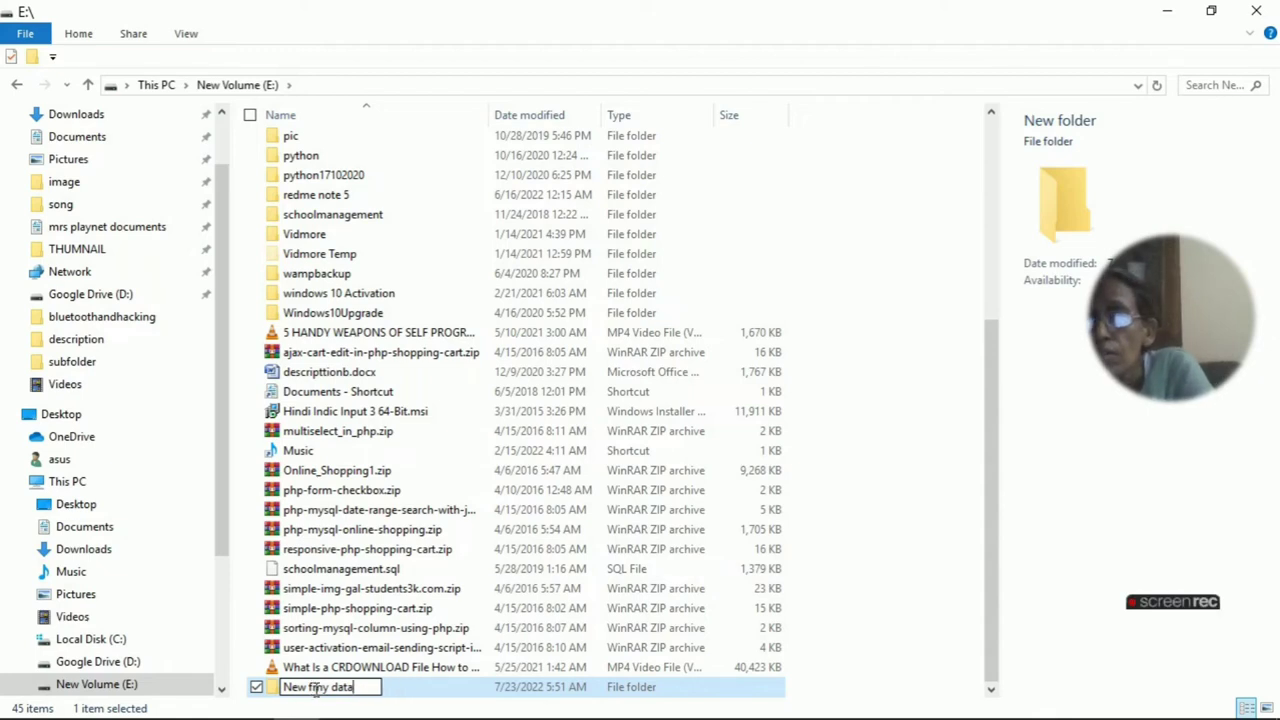
key(BackSpace)
key(BackSpace)
key(BackSpace)
key(BackSpace)
key(BackSpace)
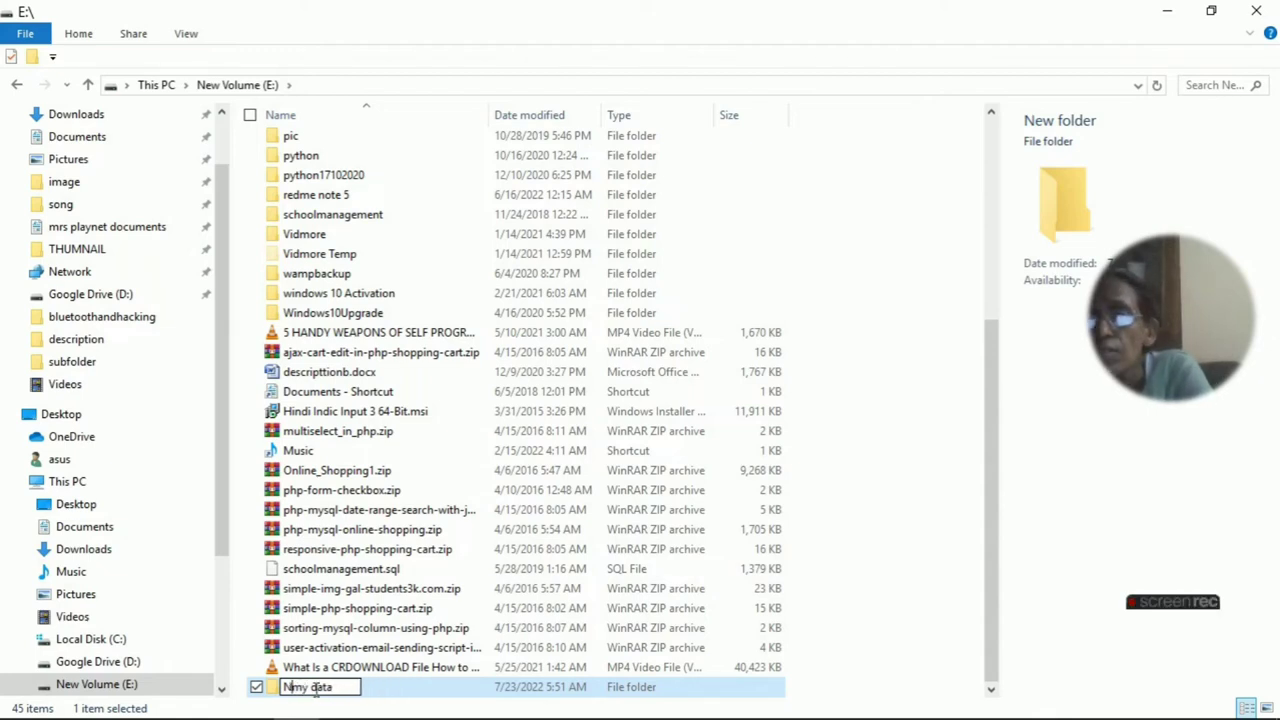
click(922, 606)
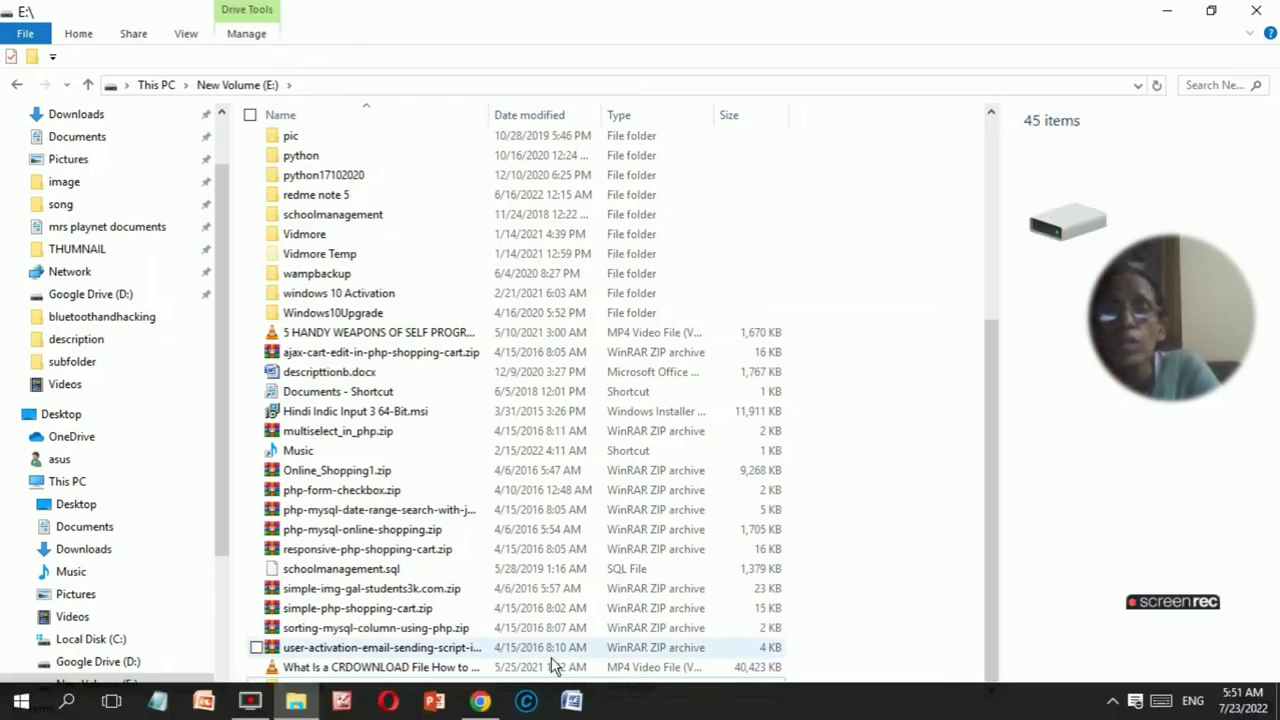
Step: Bring up the Google Drive Preferences window from the Drive app in the system tray
mouse_move(482, 704)
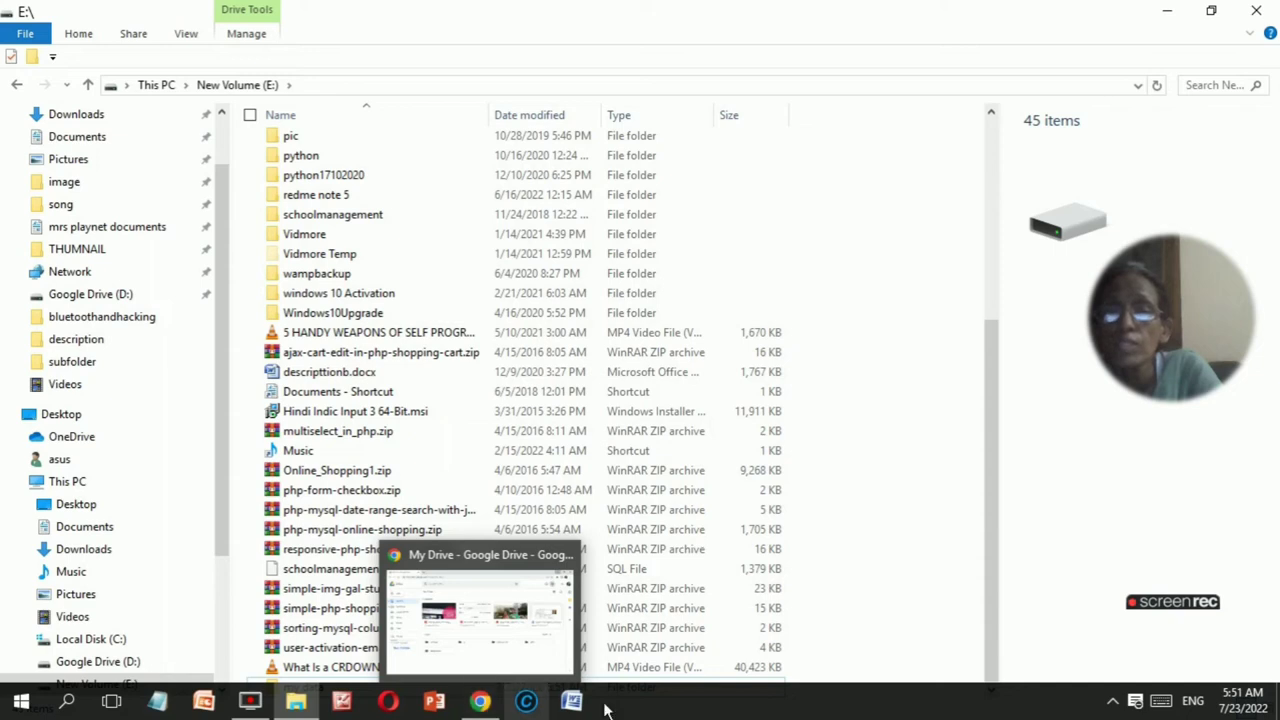
click(1113, 702)
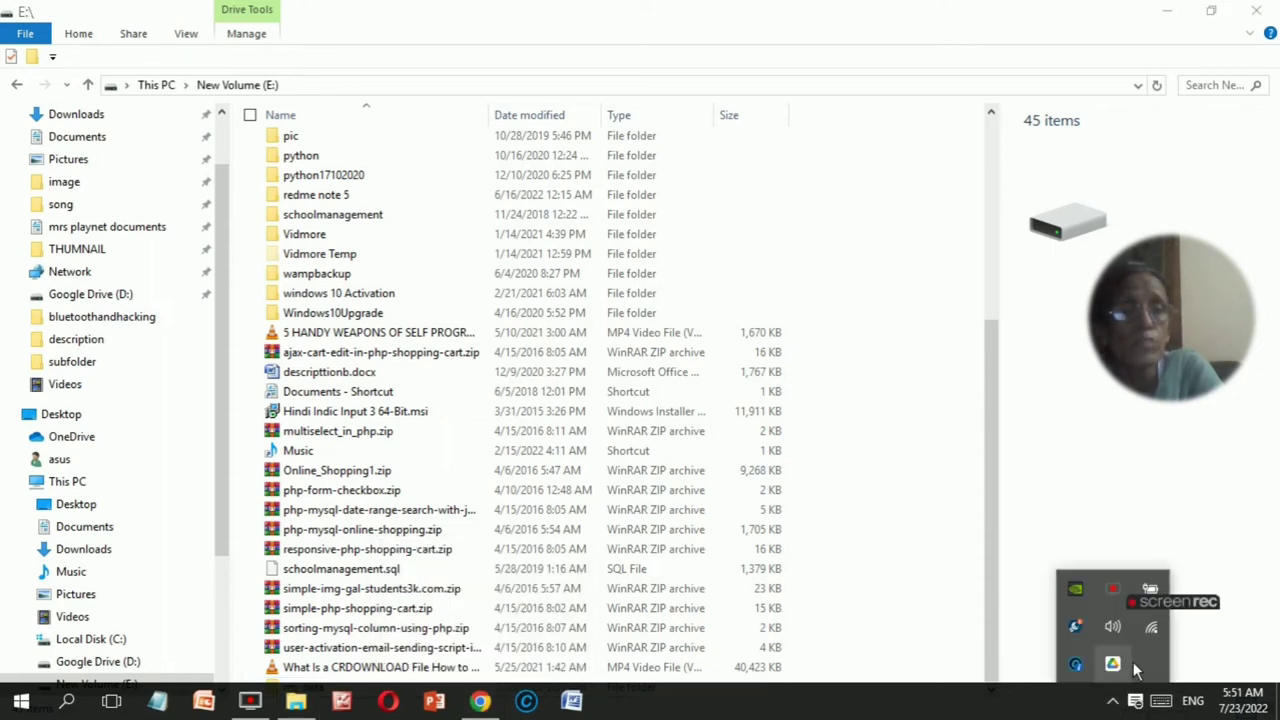
click(1113, 665)
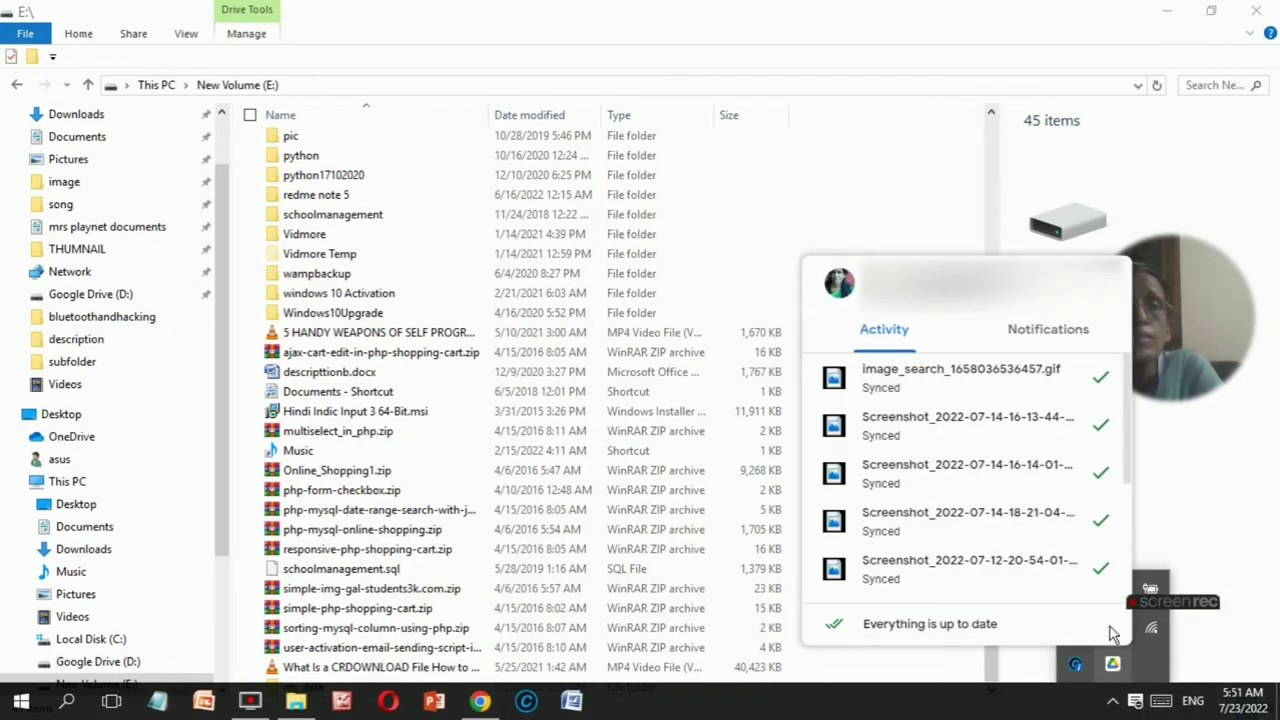
click(1117, 291)
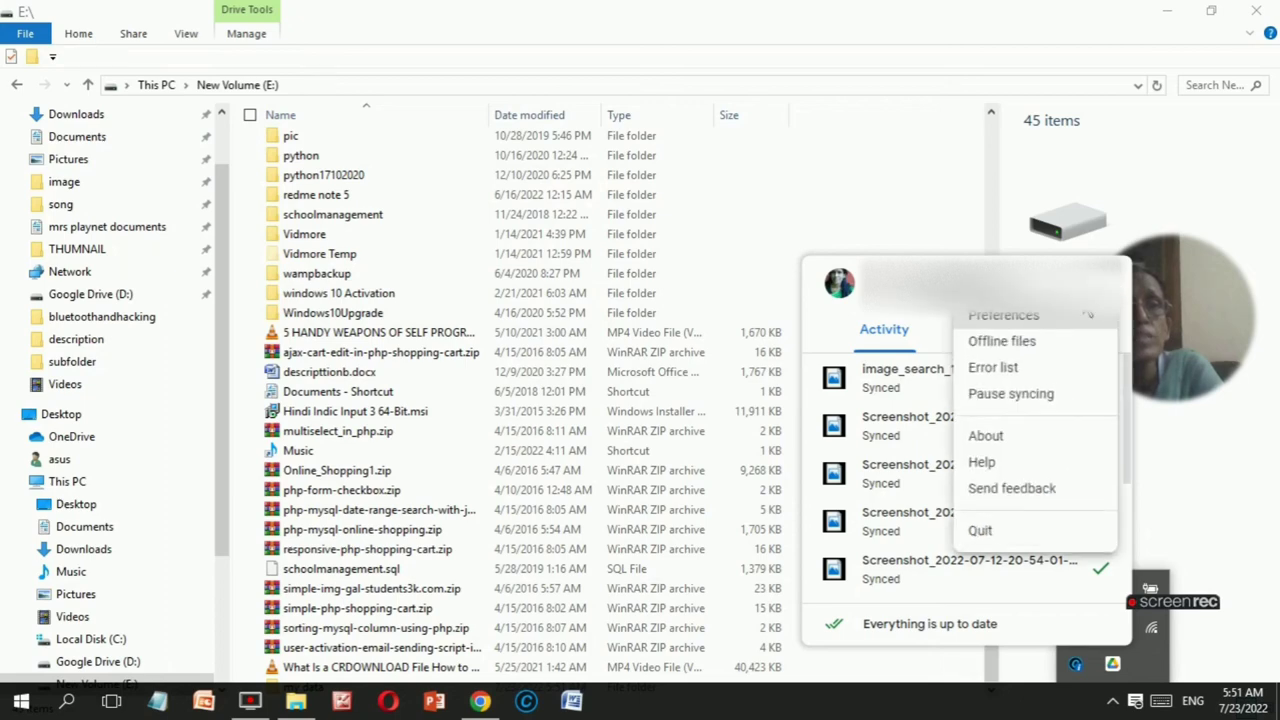
click(1012, 316)
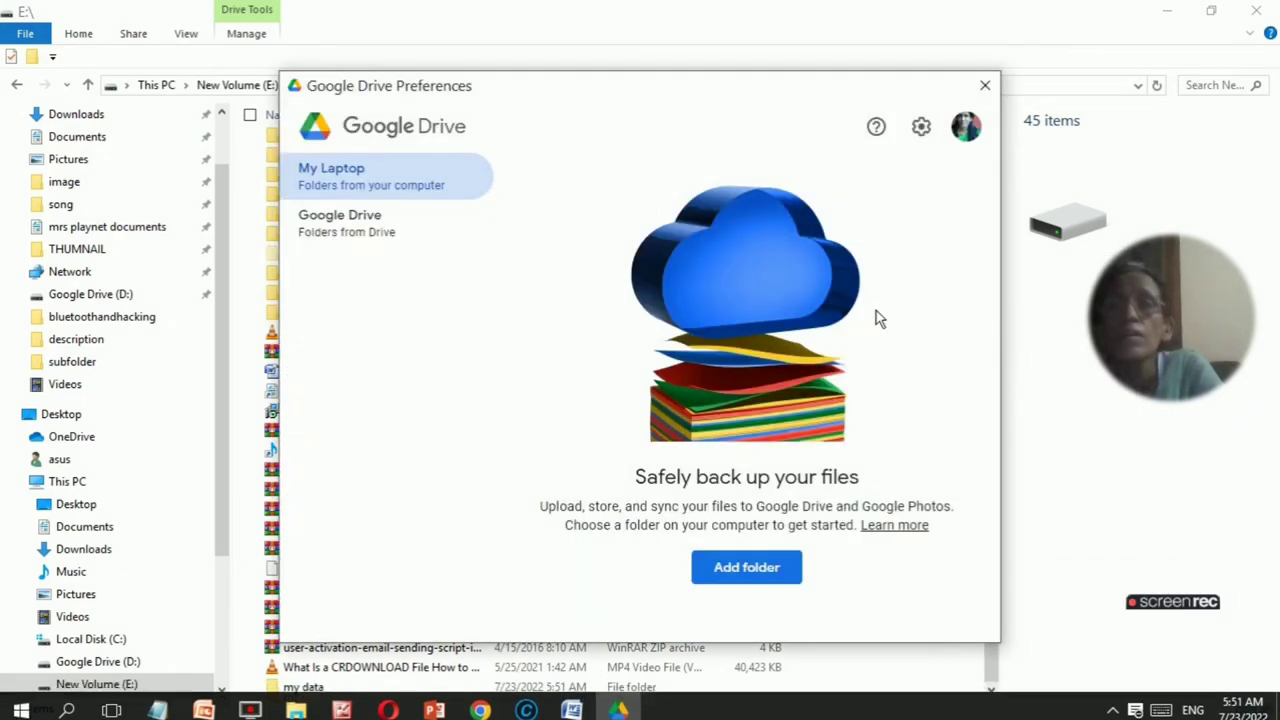
Step: Add the "my data" folder from New Volume (E:) as a folder to back up from this computer
click(752, 568)
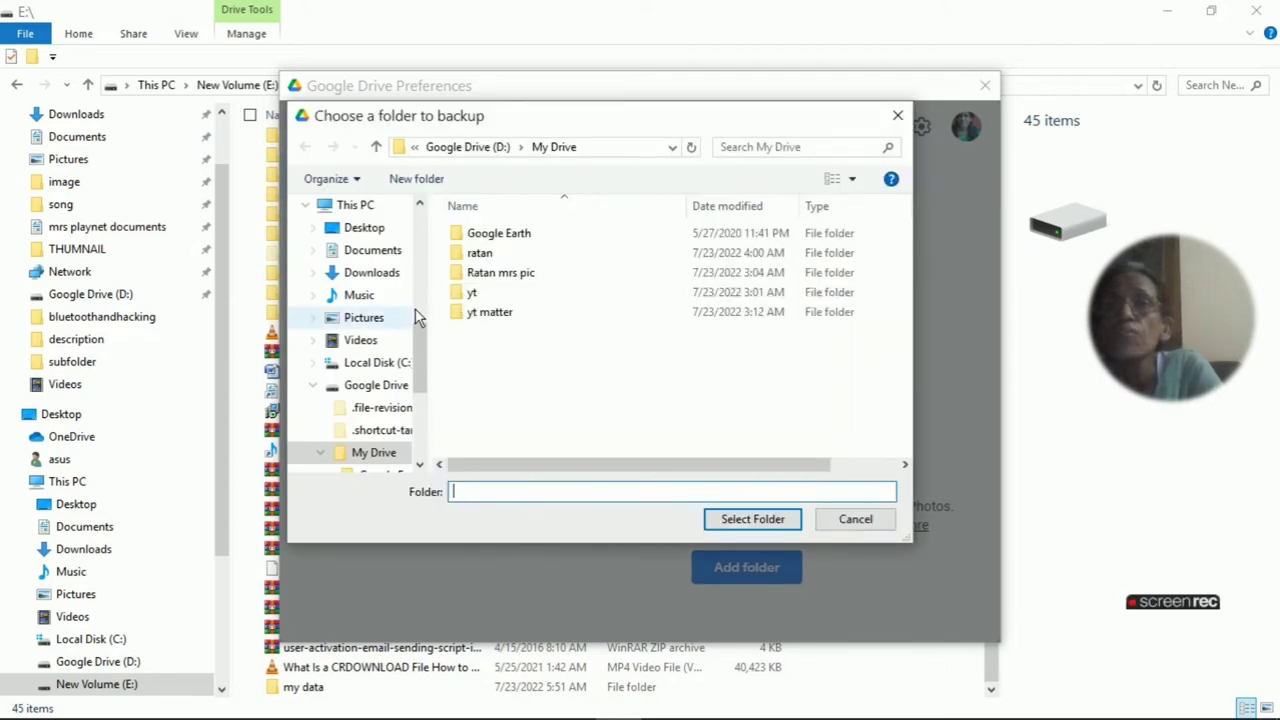
double_click(369, 388)
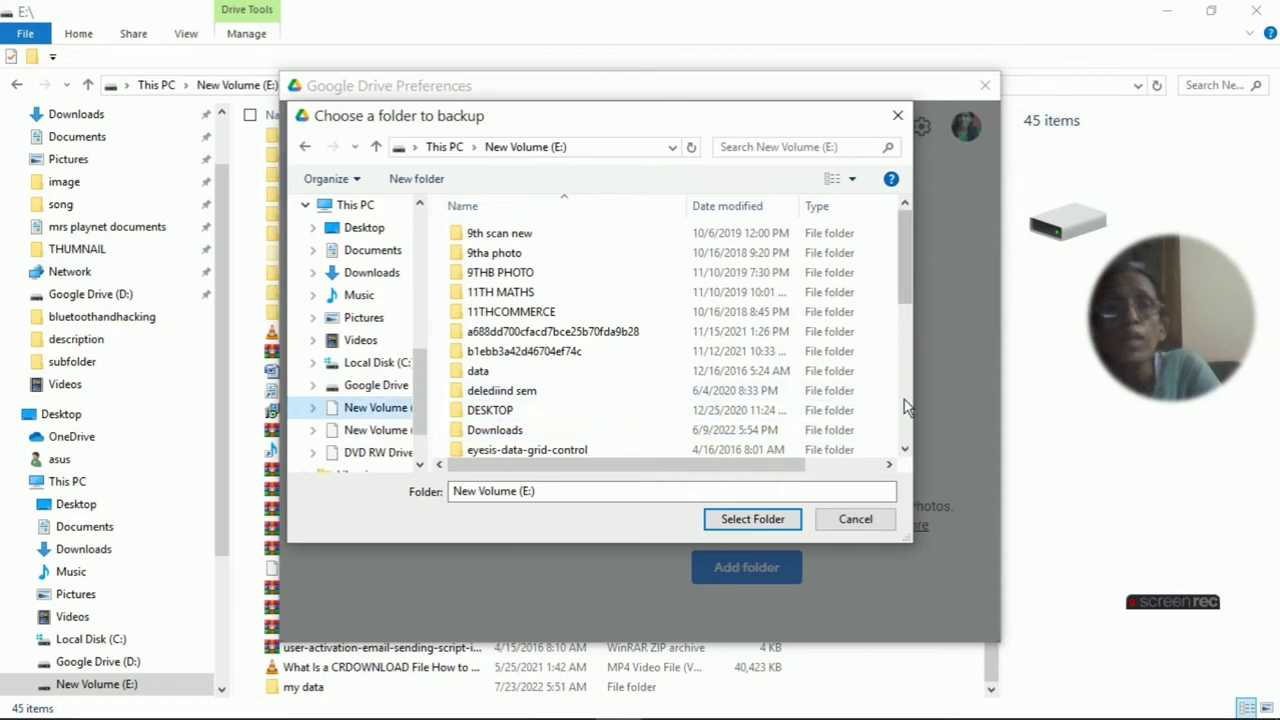
scroll(905, 405, down, 6)
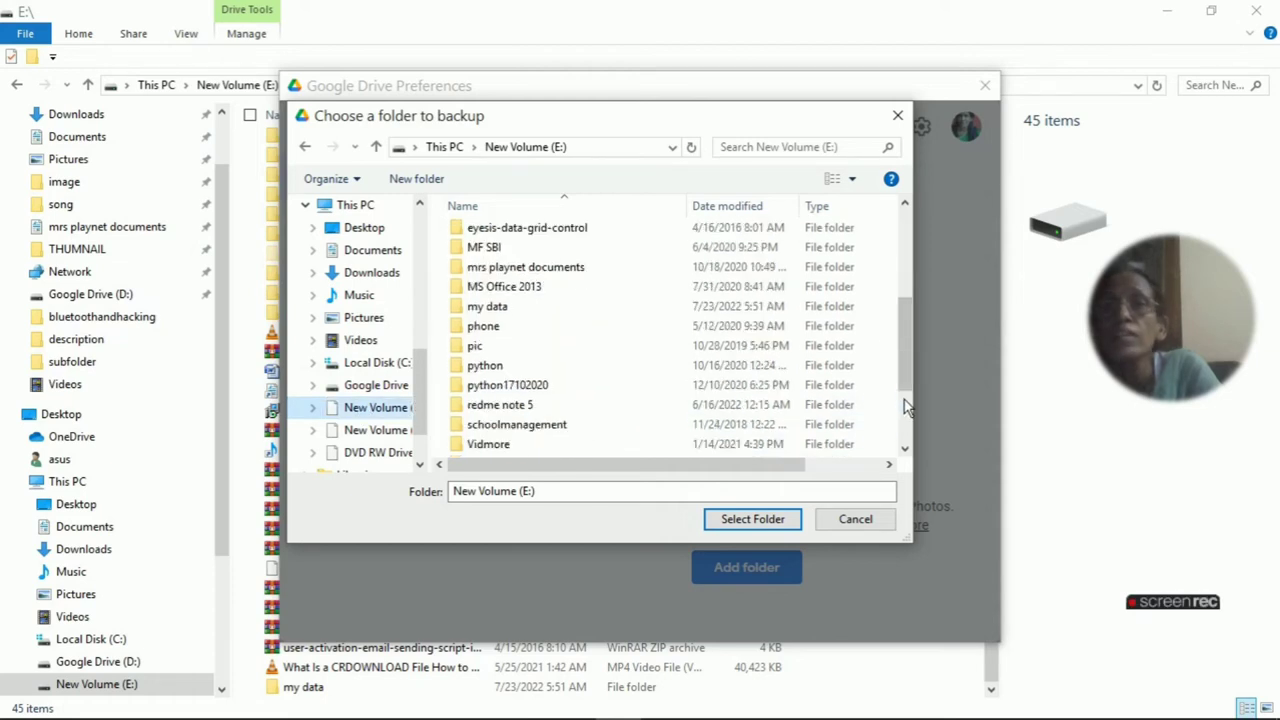
click(903, 278)
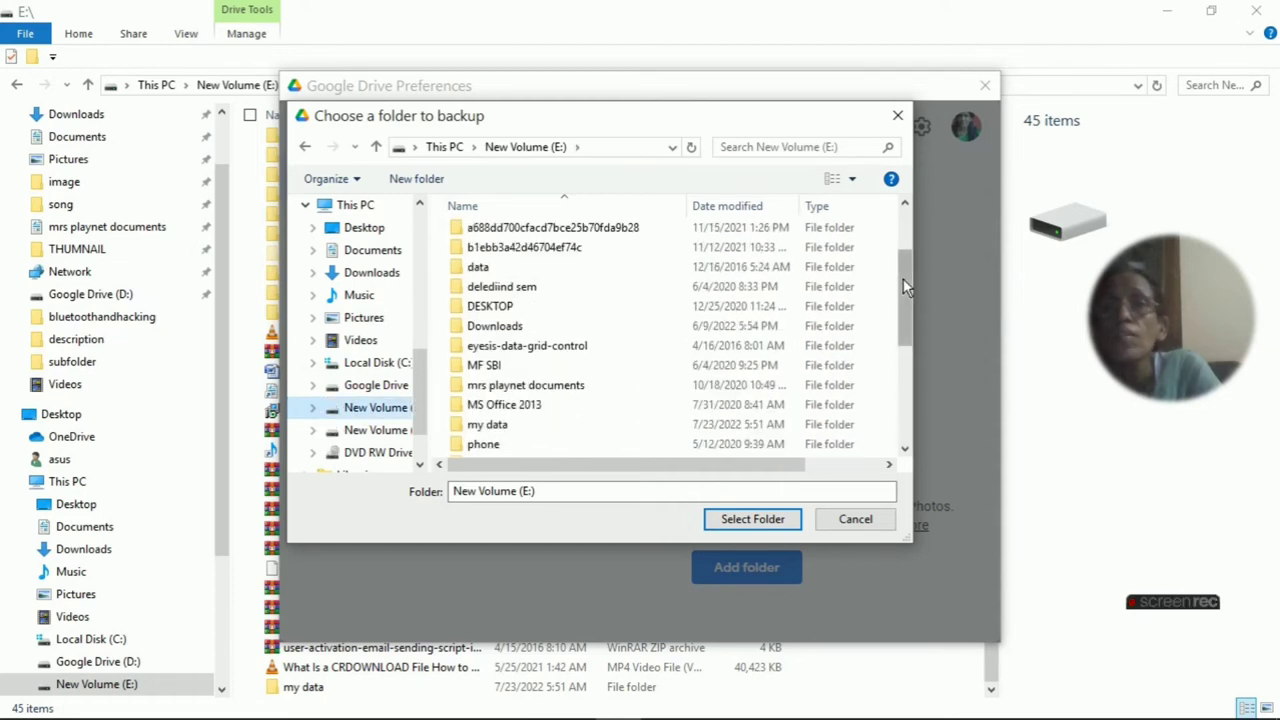
click(497, 430)
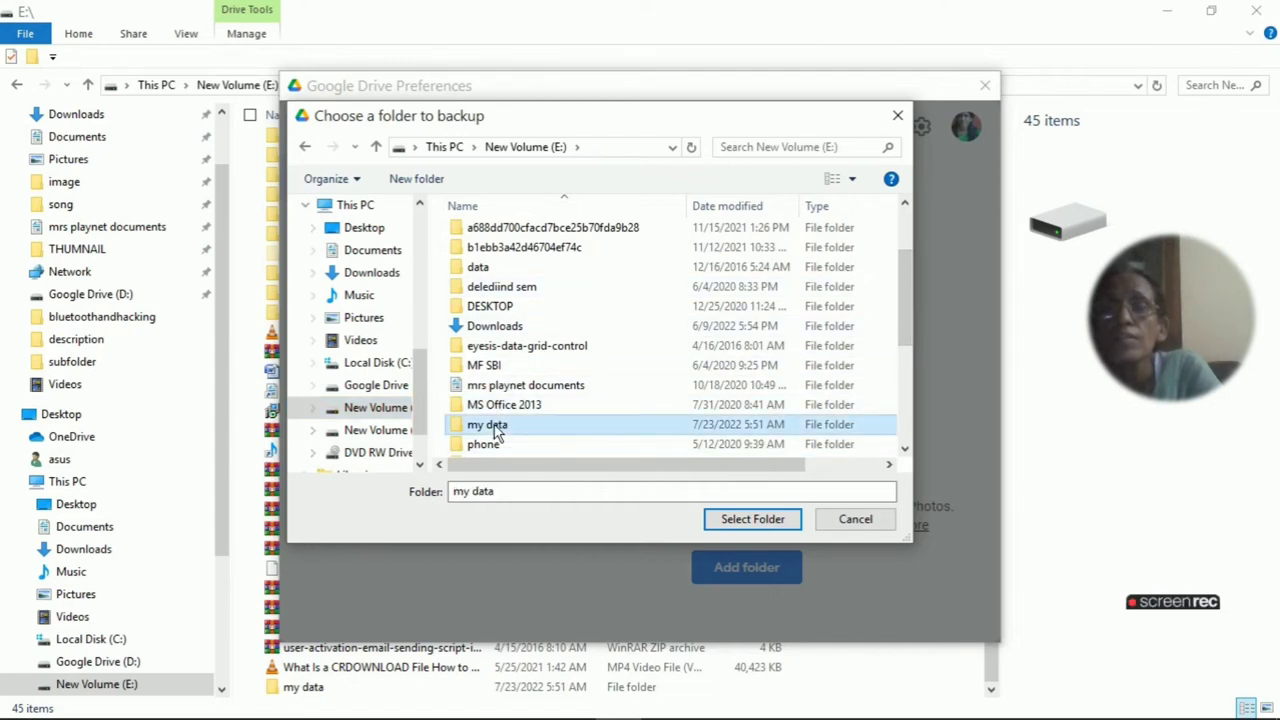
click(755, 520)
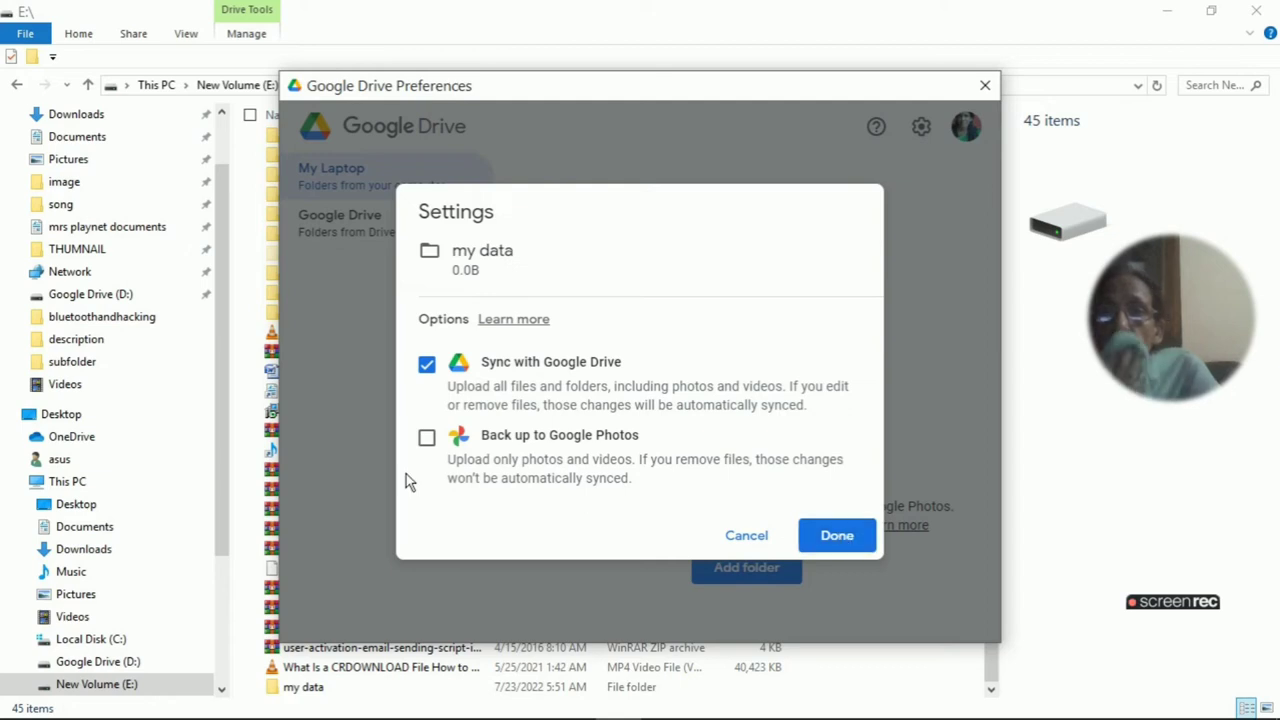
Step: Enable Back up to Google Photos alongside Sync with Google Drive for "my data" and save the preferences
click(428, 440)
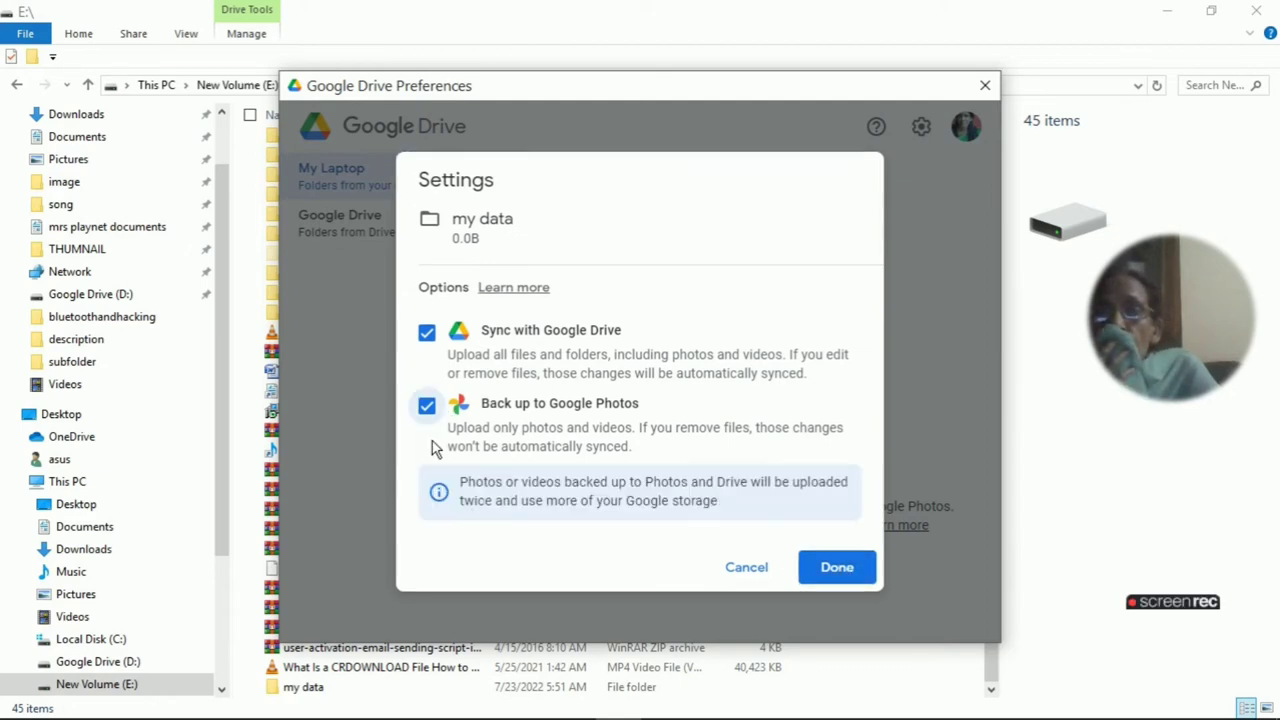
click(843, 568)
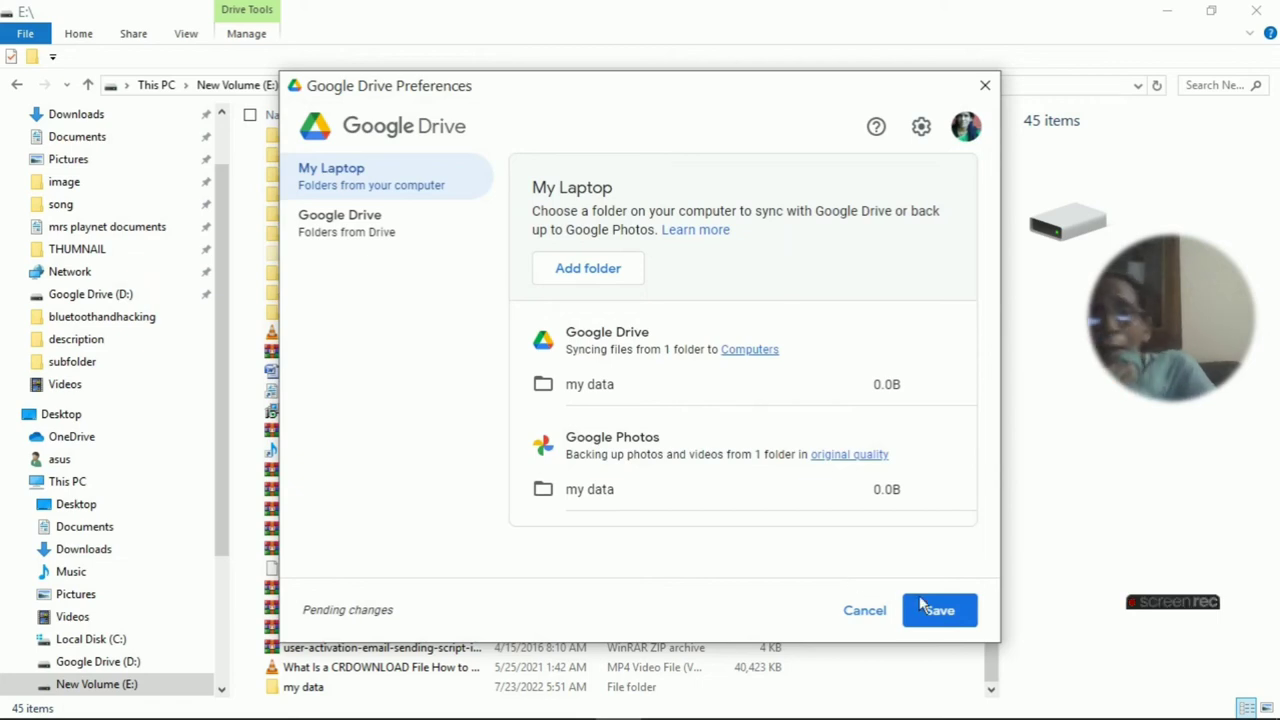
click(955, 620)
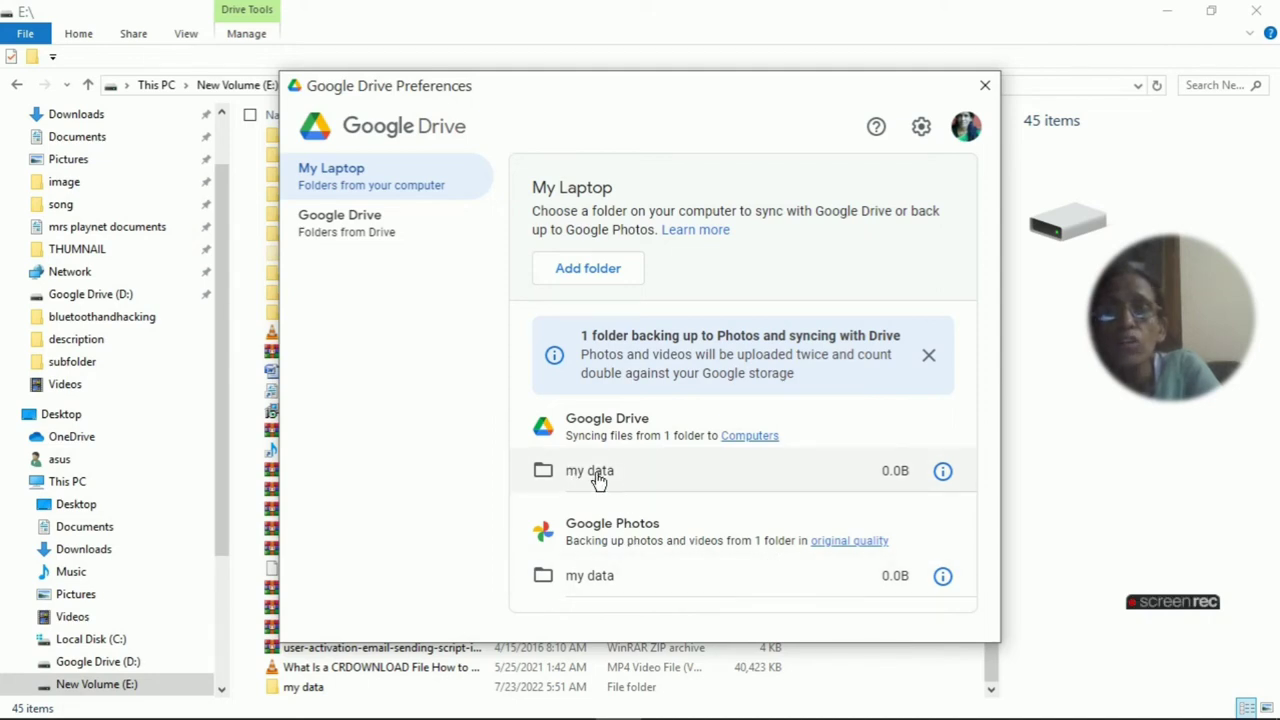
Step: Review the sync and backup options of the "my data" folder listed under Google Drive
click(562, 470)
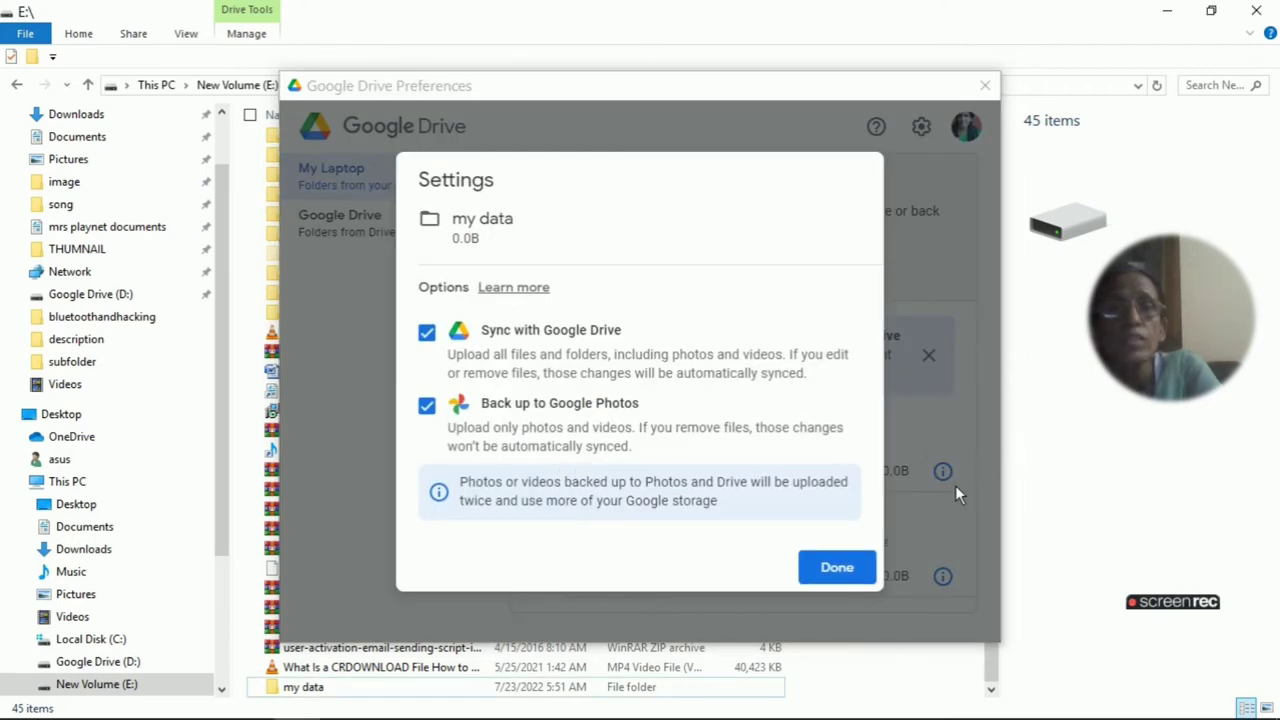
click(824, 570)
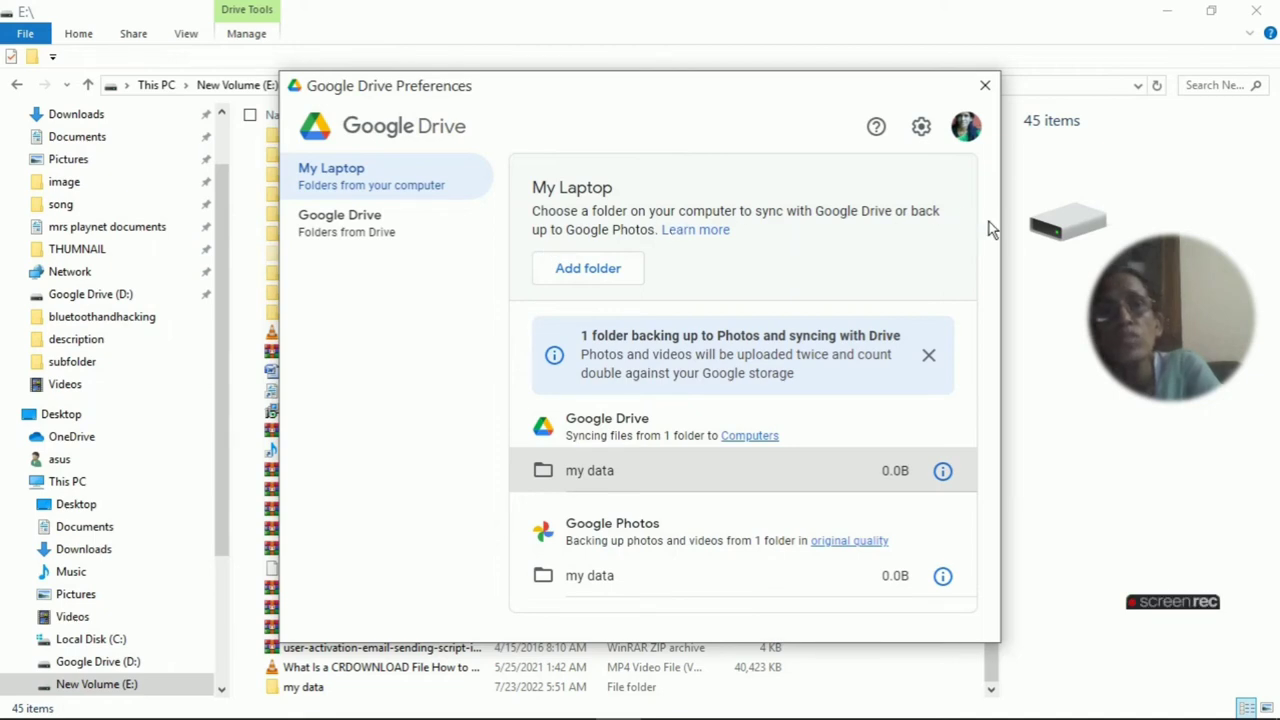
click(590, 270)
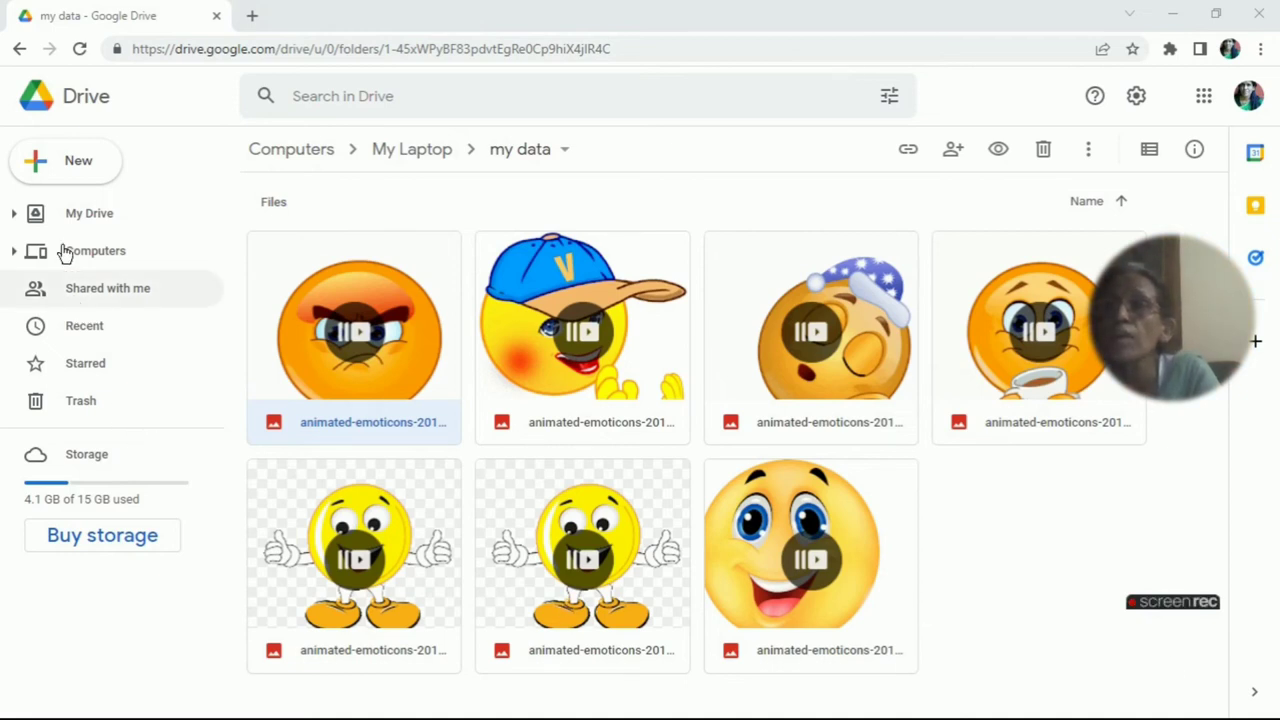
Step: On the Google Drive website, go to Computers, open My Laptop and view the files in its "my data" folder
click(70, 260)
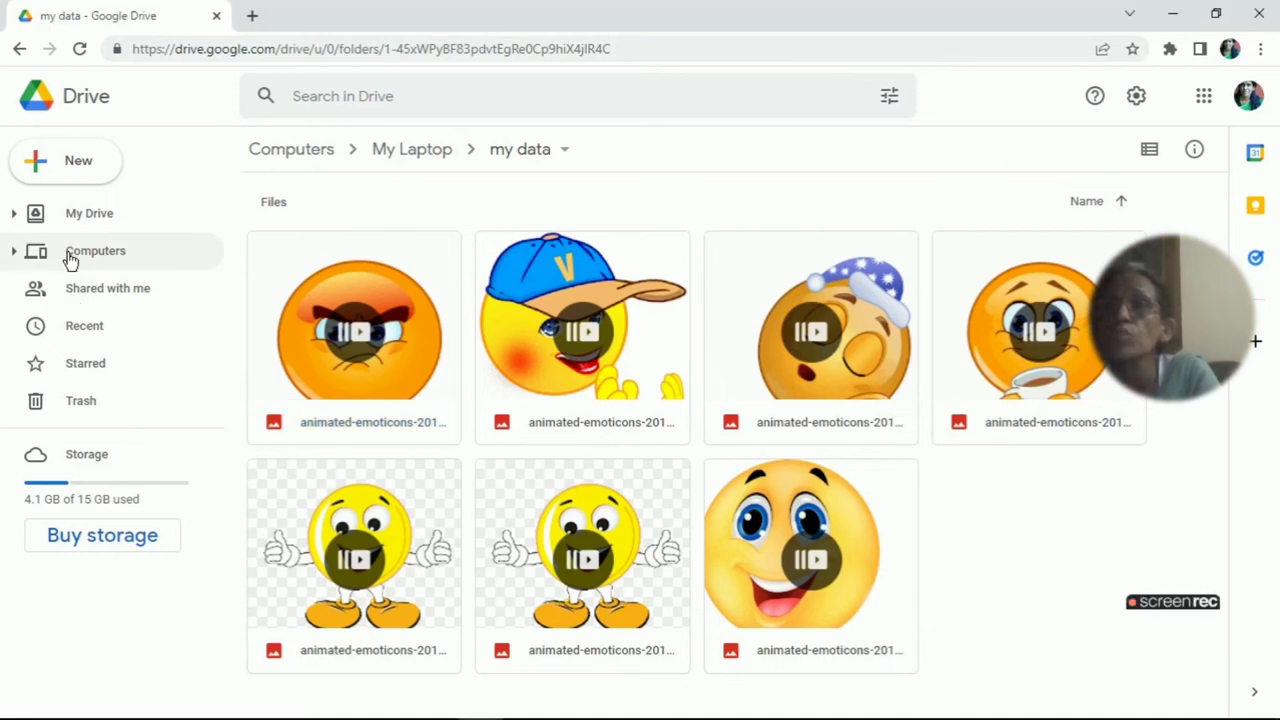
click(70, 259)
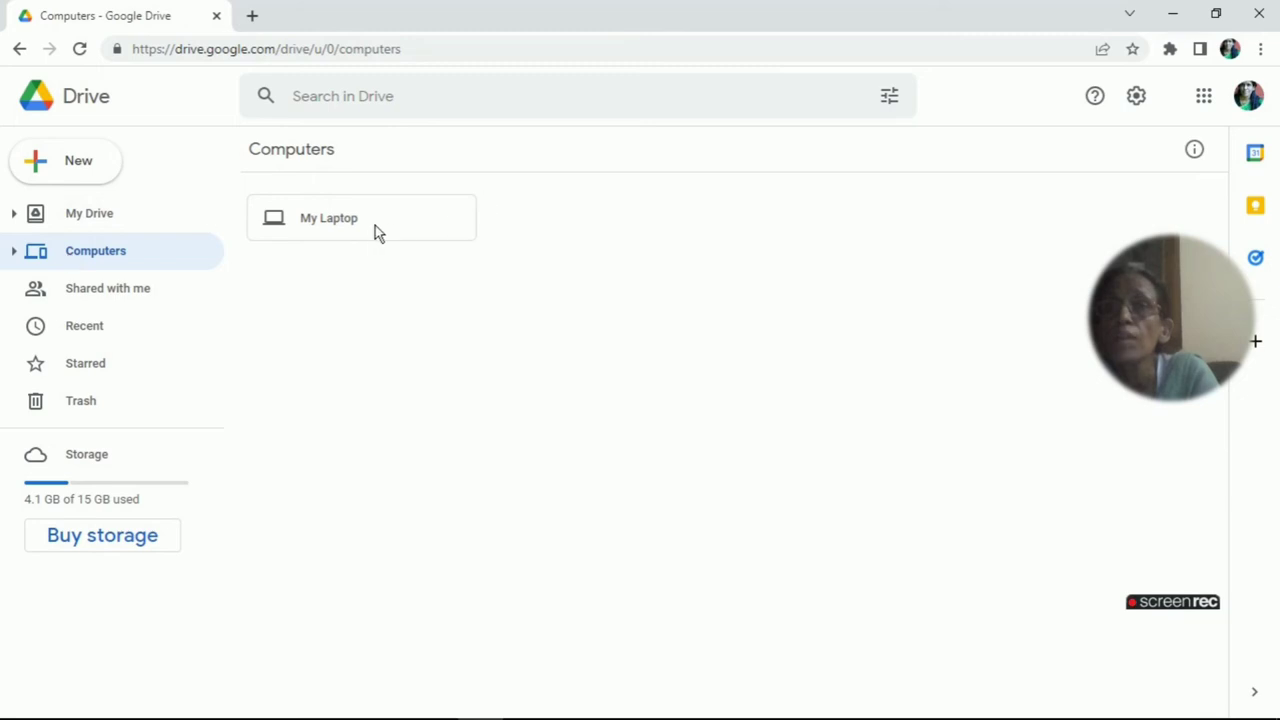
click(335, 223)
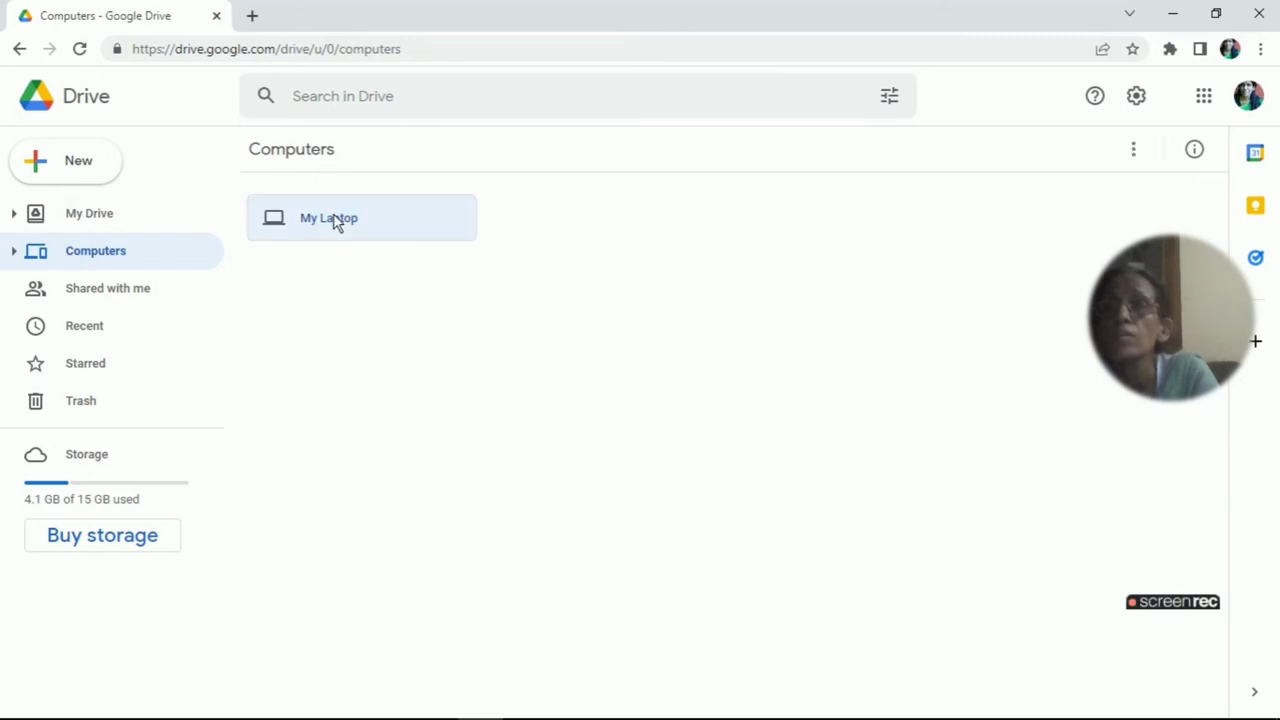
double_click(335, 223)
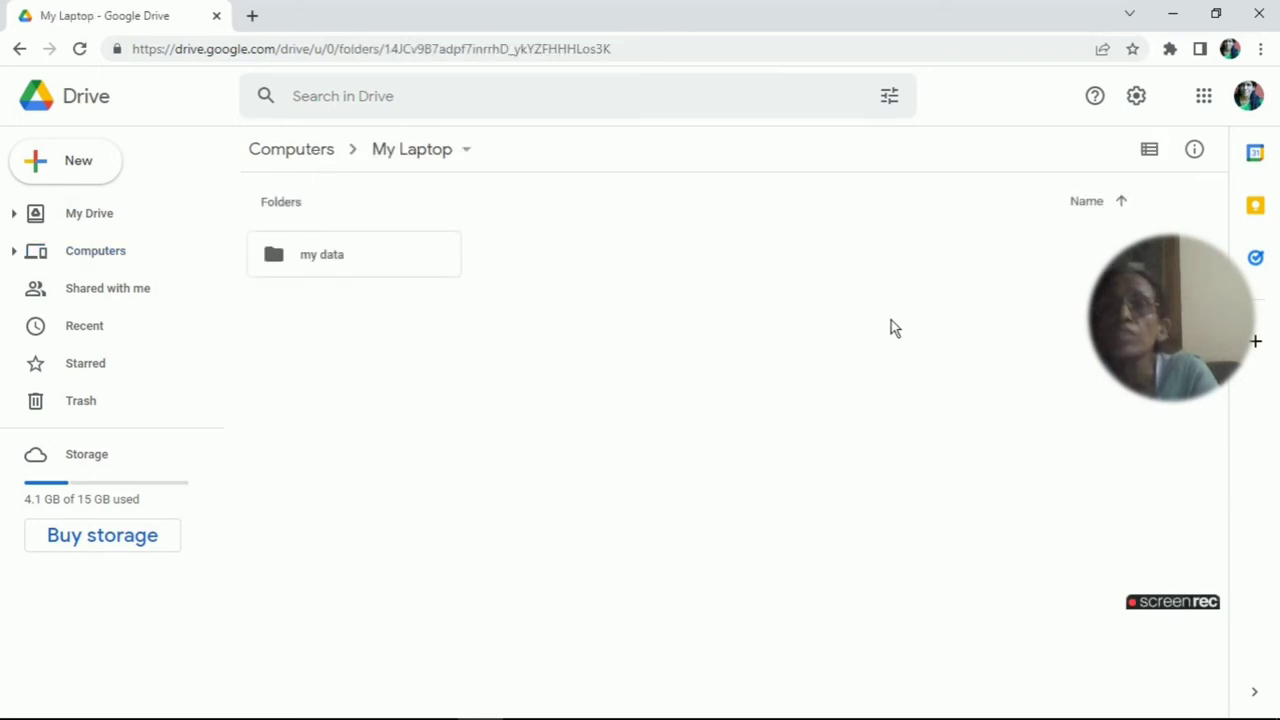
double_click(328, 255)
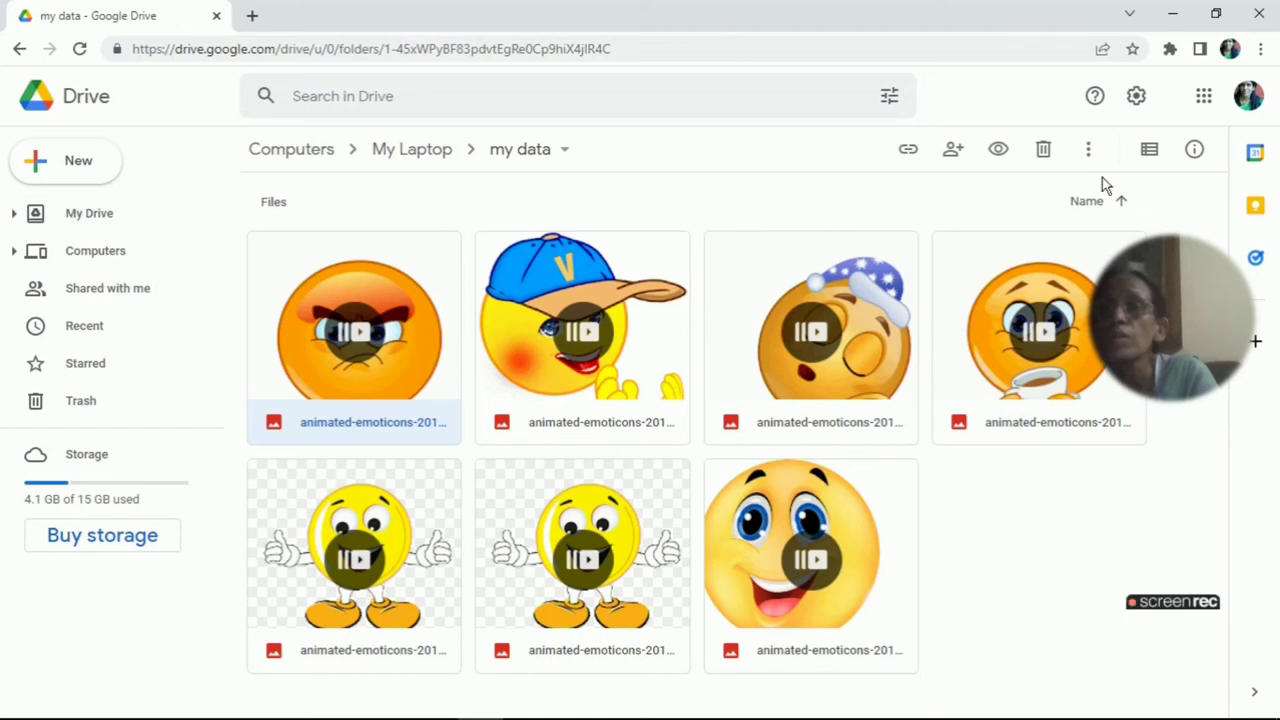
Step: Look over the general settings of Google Drive on the web, close them and go to My Drive
click(1135, 100)
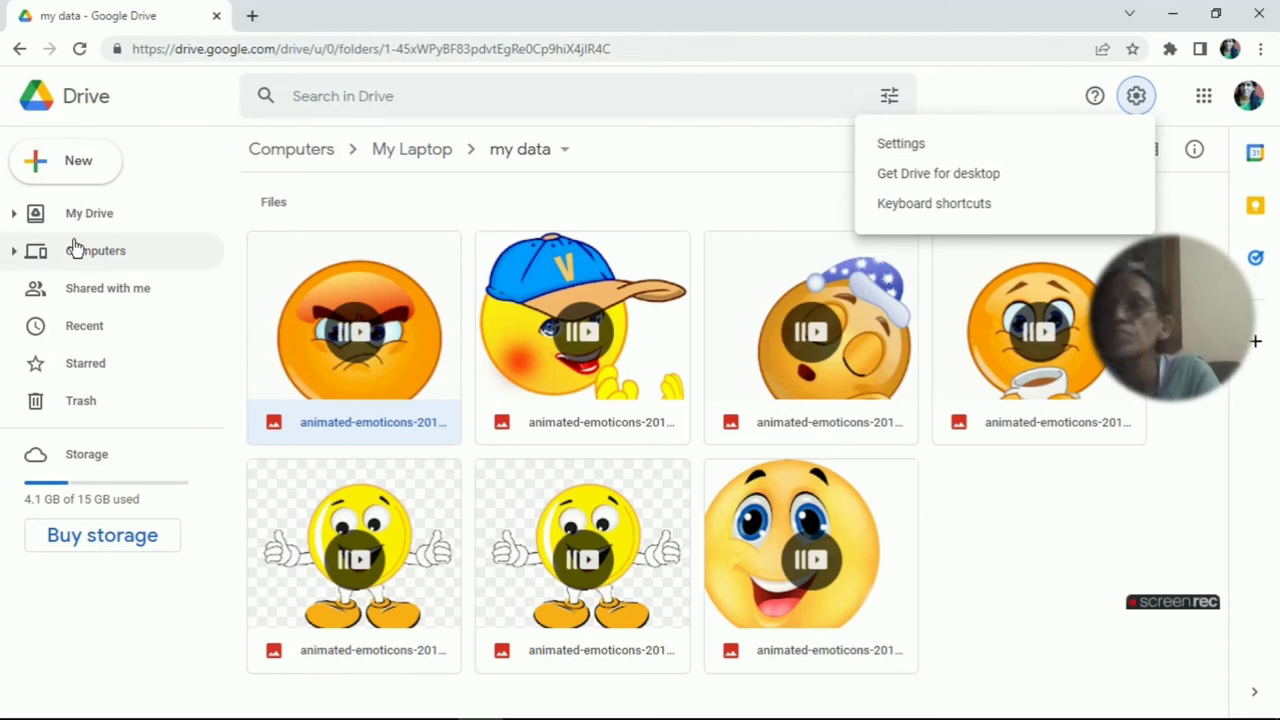
click(904, 155)
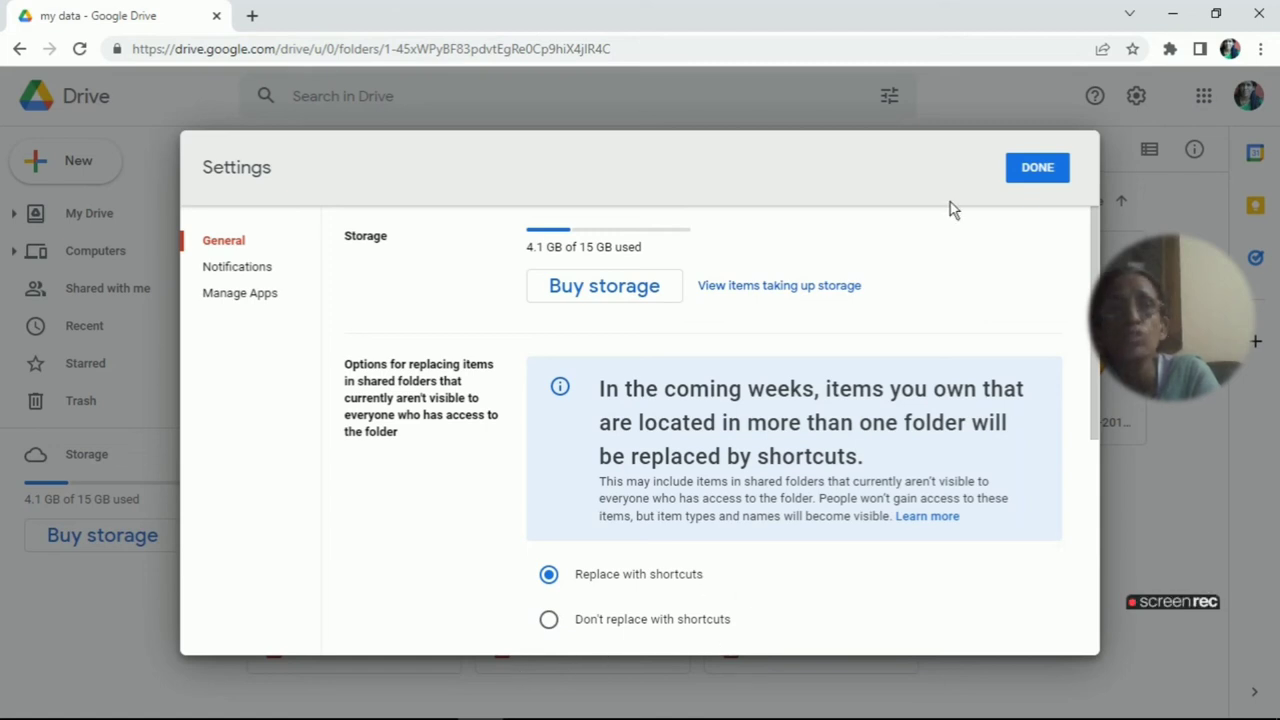
click(1037, 170)
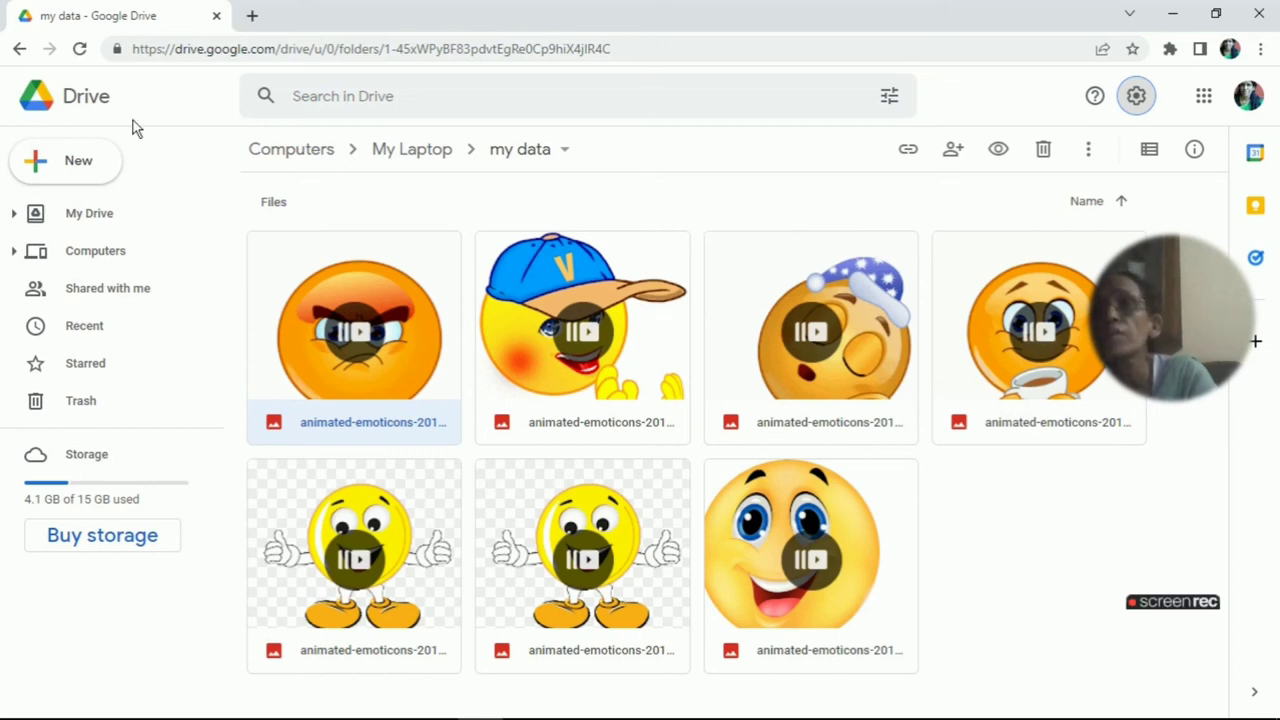
click(84, 220)
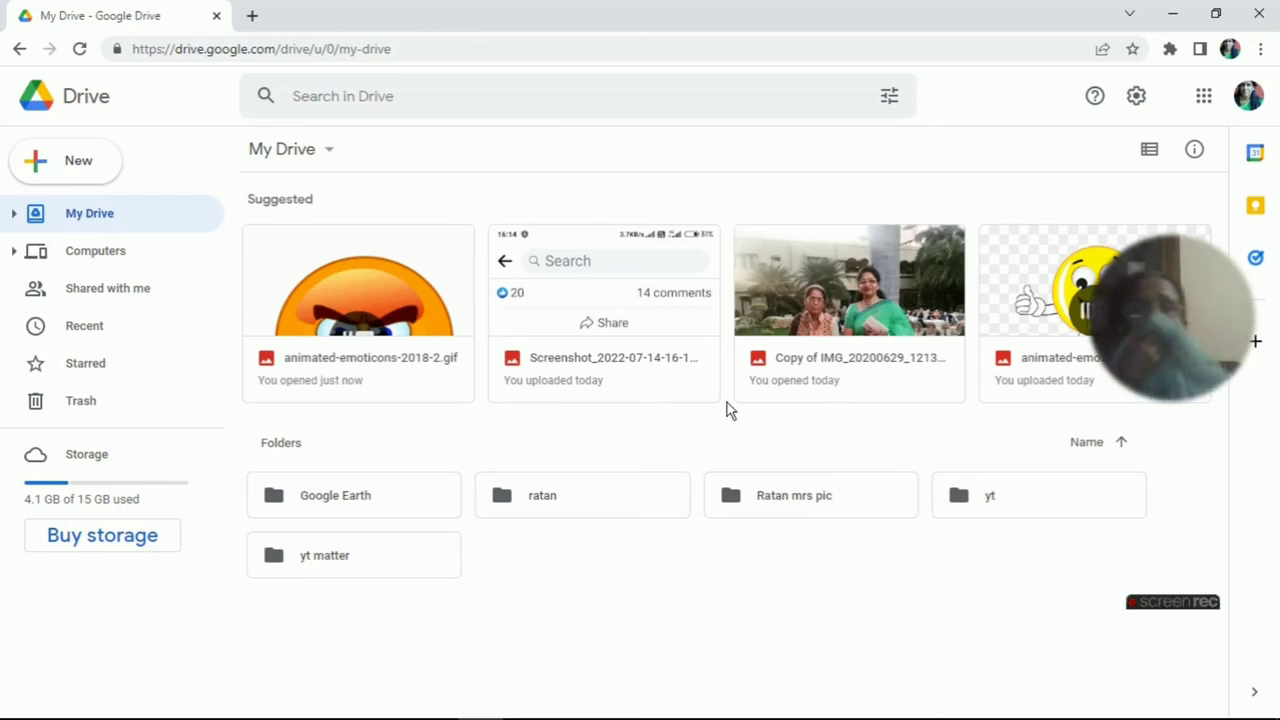
Step: Switch to File Explorer, check the local "my data" folder and view the contents of My Drive on Google Drive (D:)
click(1177, 15)
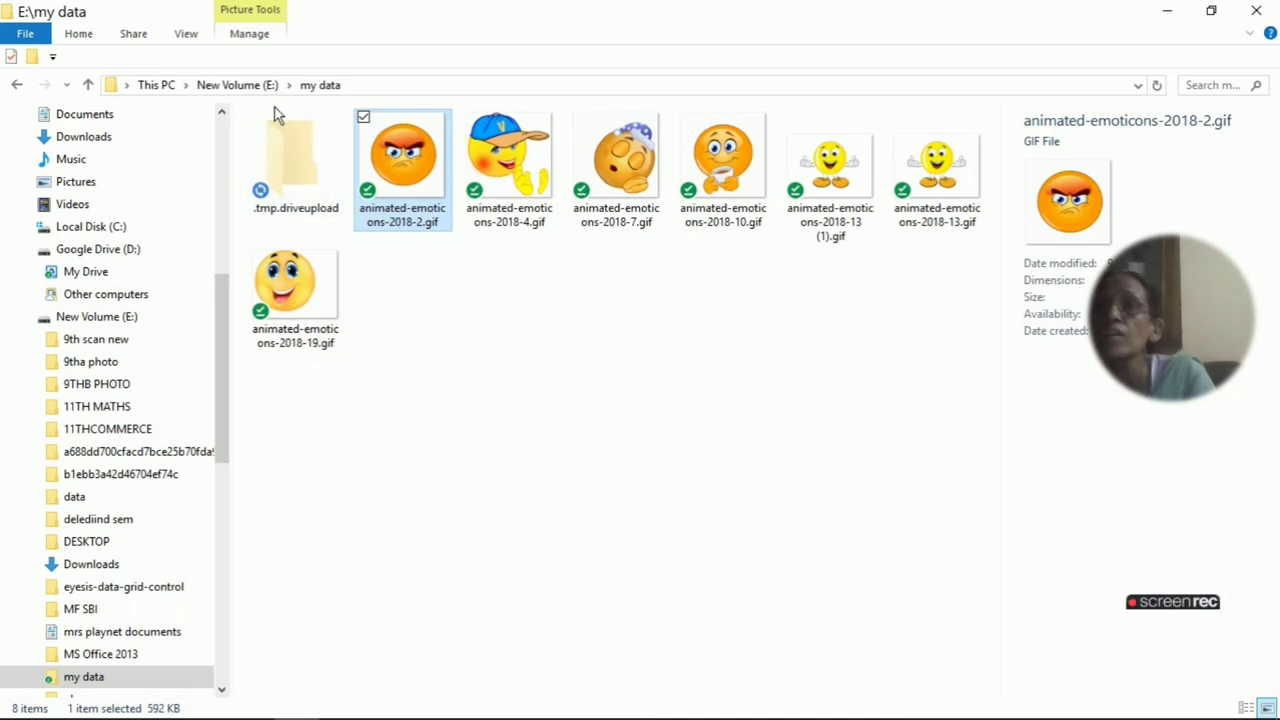
click(338, 90)
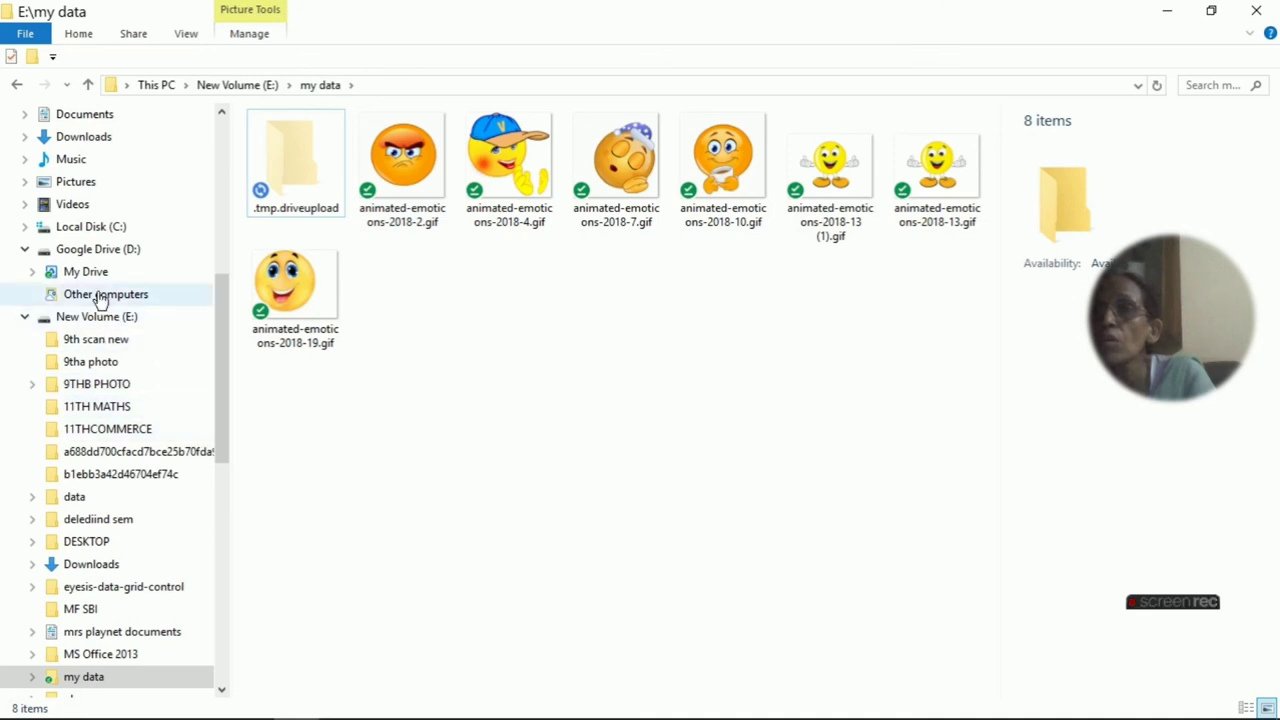
double_click(97, 256)
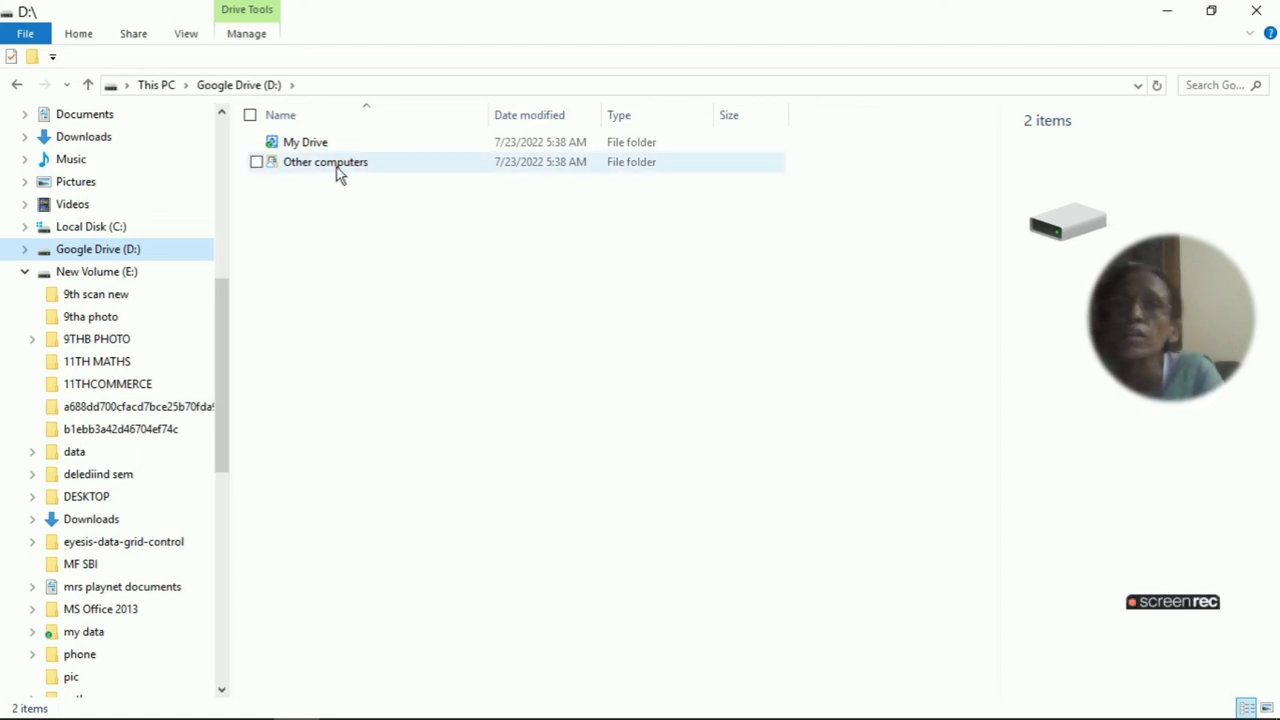
click(314, 147)
double_click(322, 148)
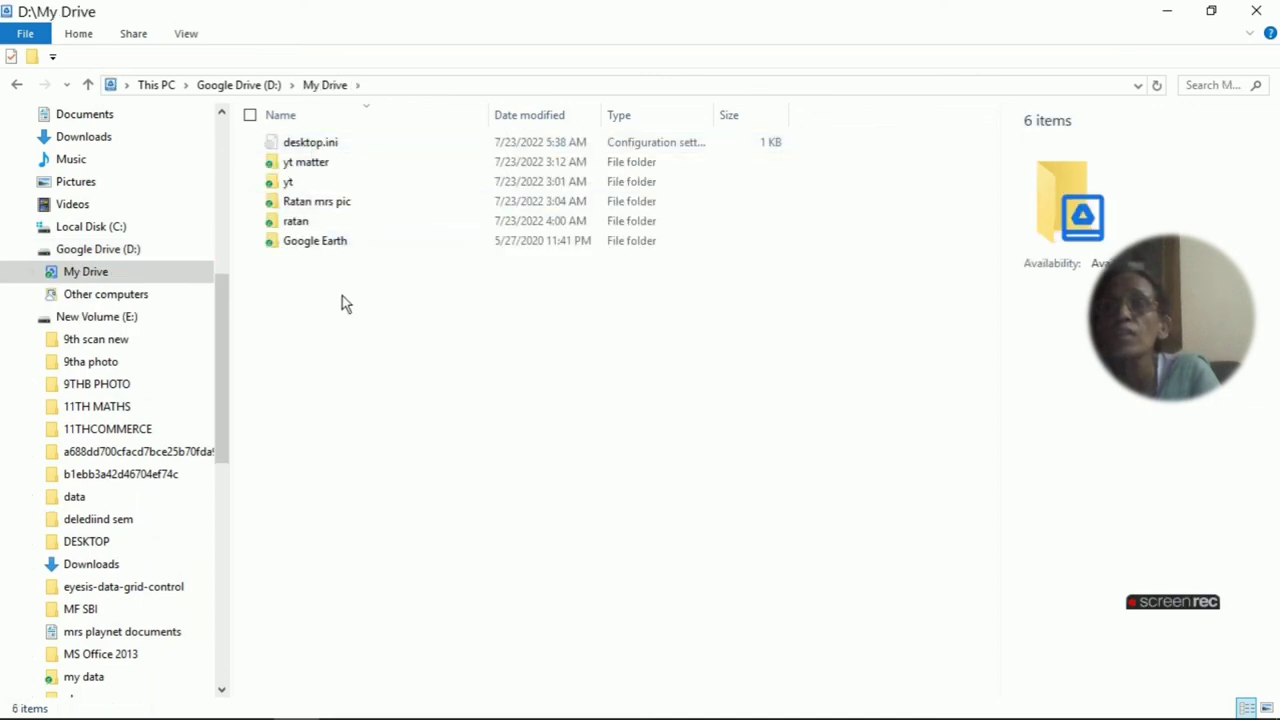
Step: View the Other computers folder on Google Drive (D:) and check which commands are available inside it
click(114, 302)
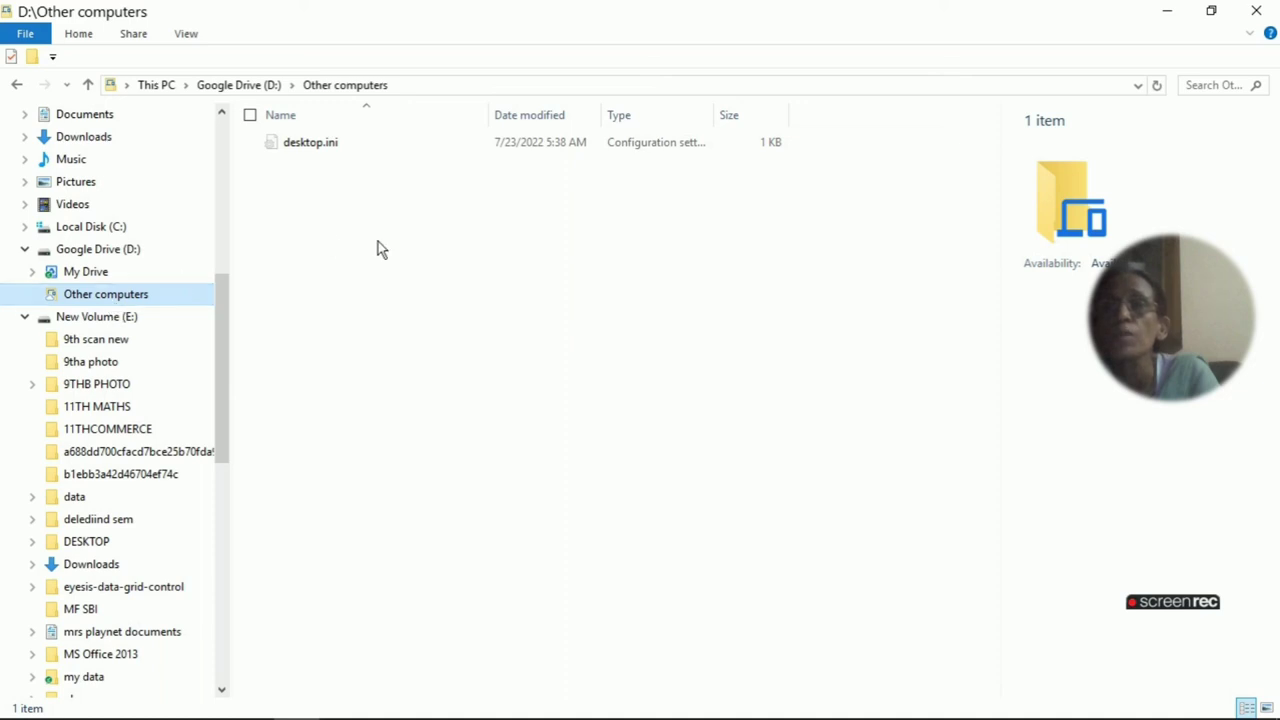
click(301, 188)
right_click(302, 191)
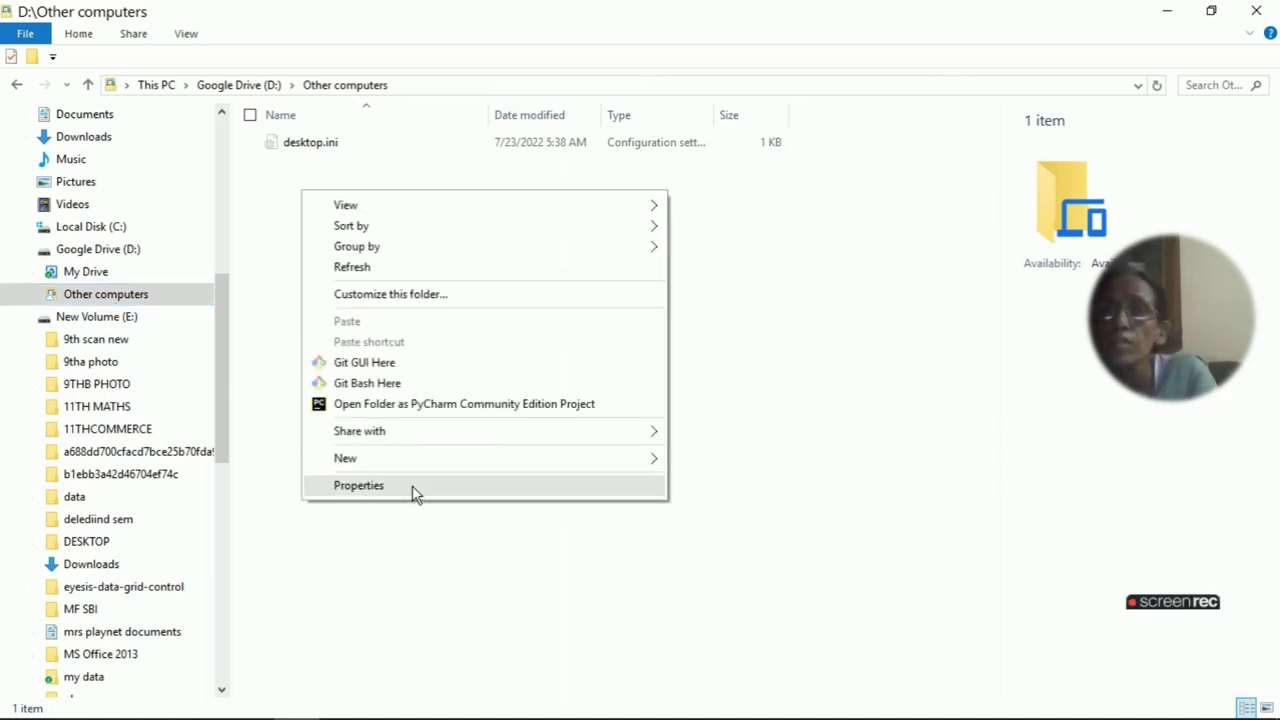
mouse_move(384, 432)
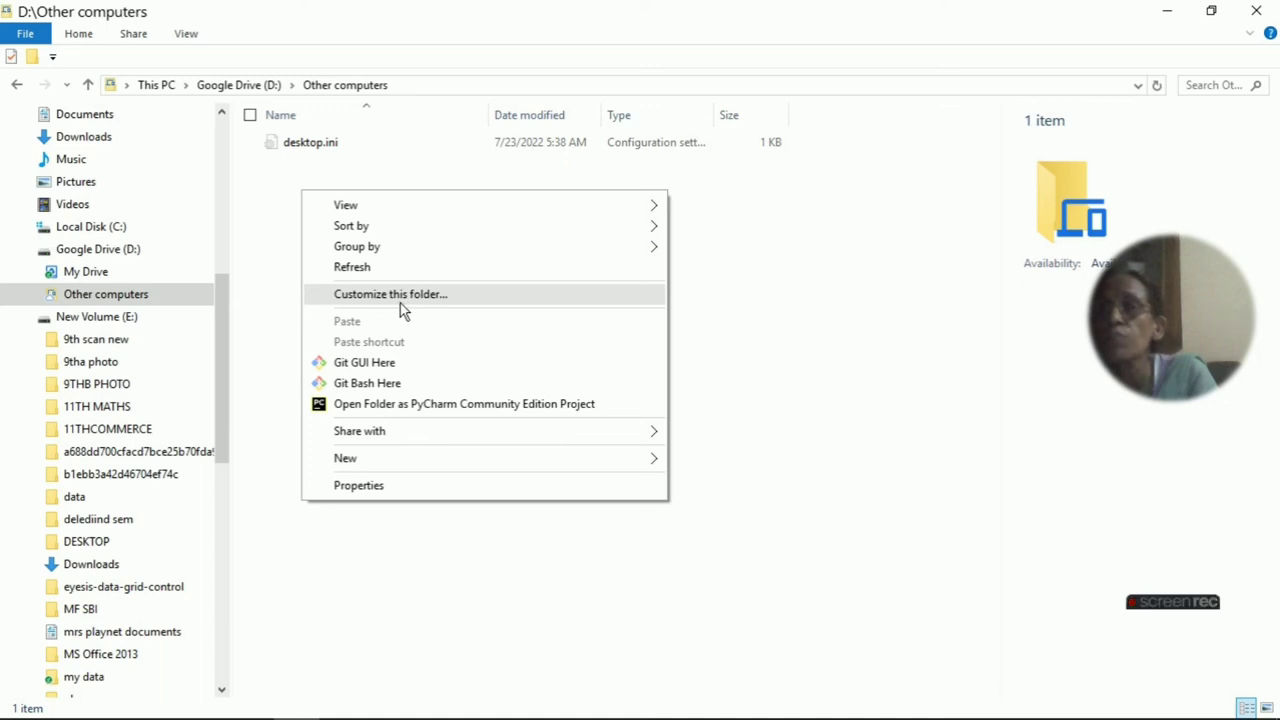
click(480, 608)
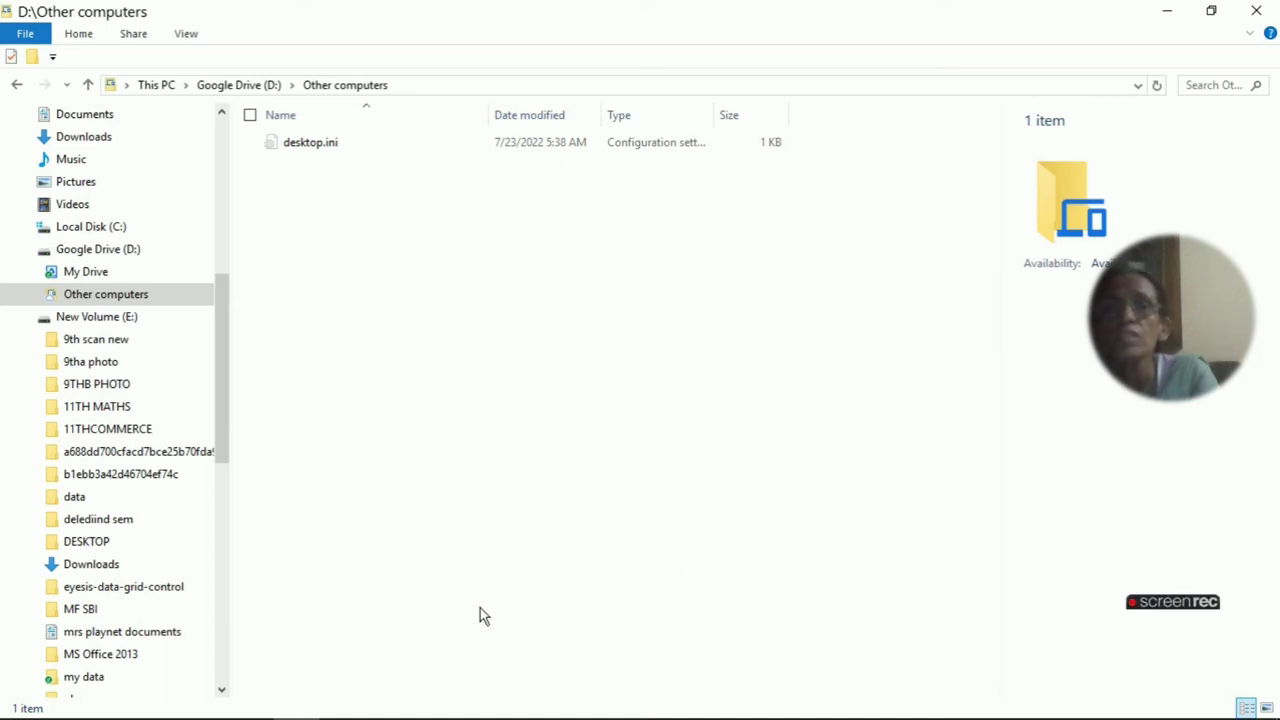